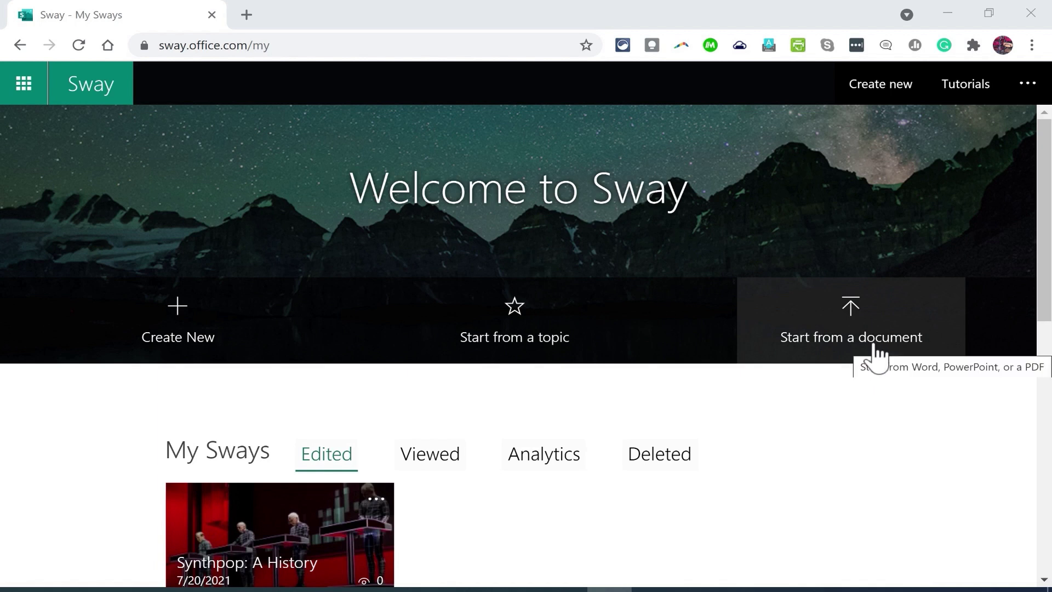
Start a new Sway from the topic 'Depeche Mode'
left_click(548, 354)
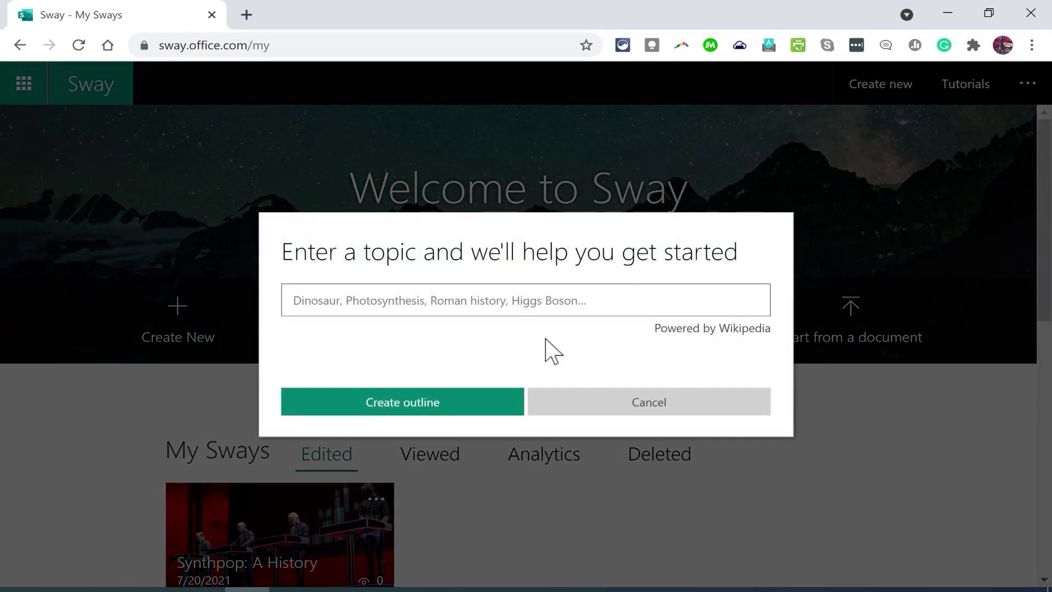
type("Depech")
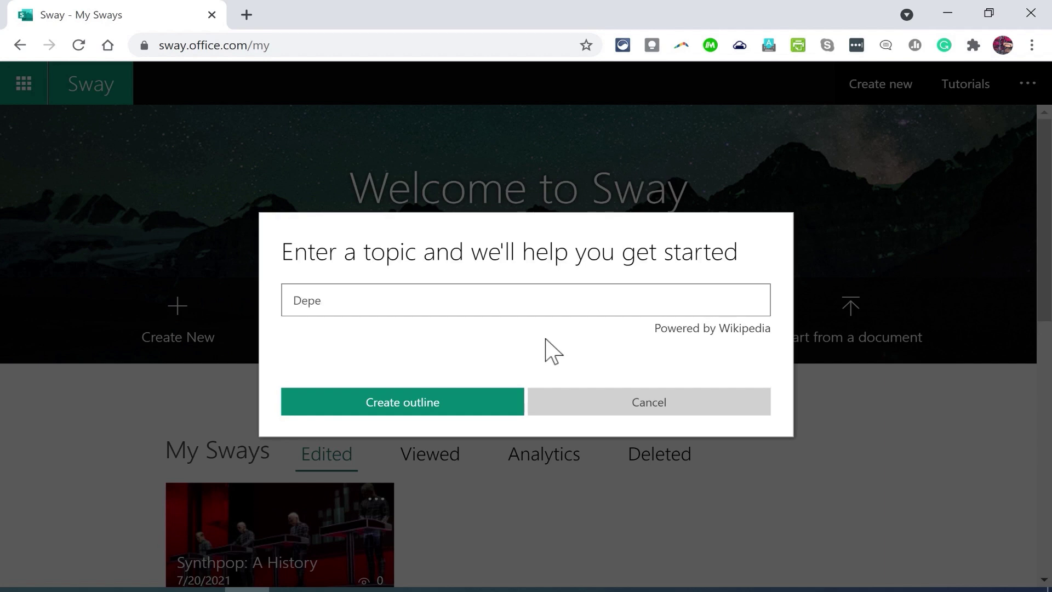
type("e Mode")
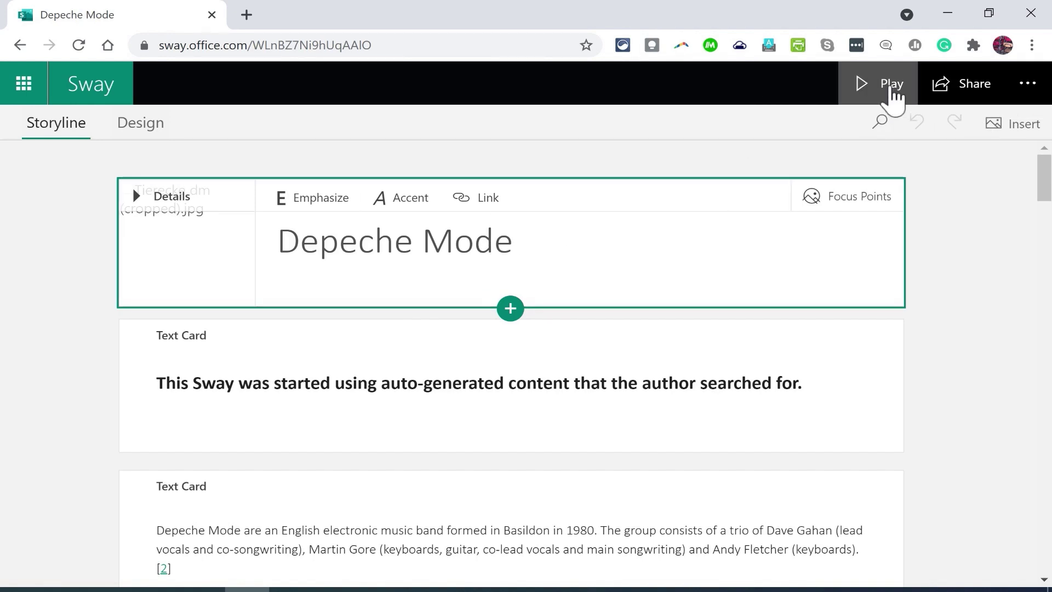
Play the Depeche Mode Sway, scrolling down through its sections and back to the top
left_click(893, 97)
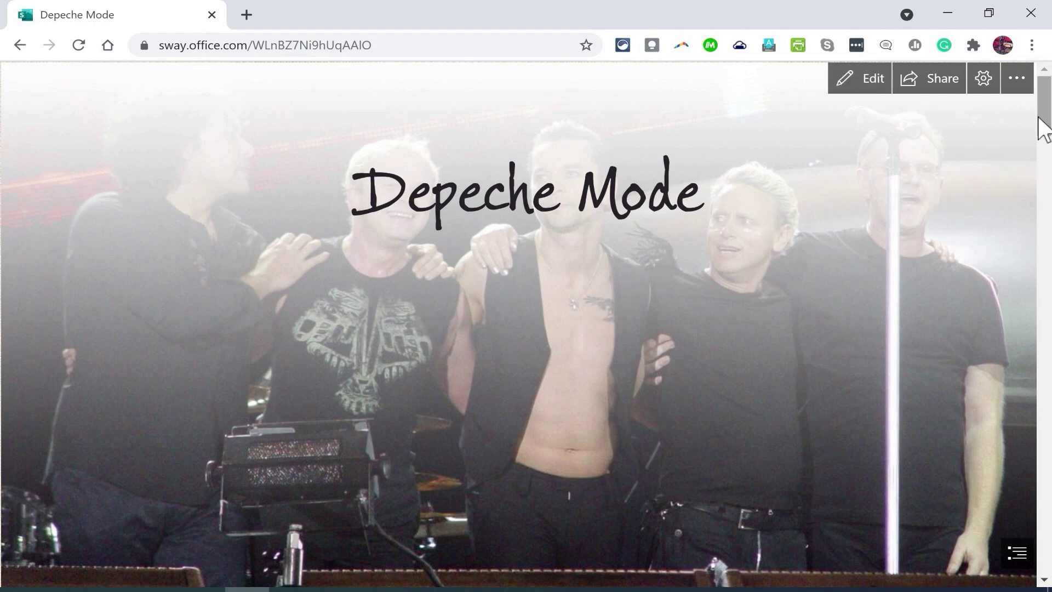
left_click_drag(1043, 126, 956, 204)
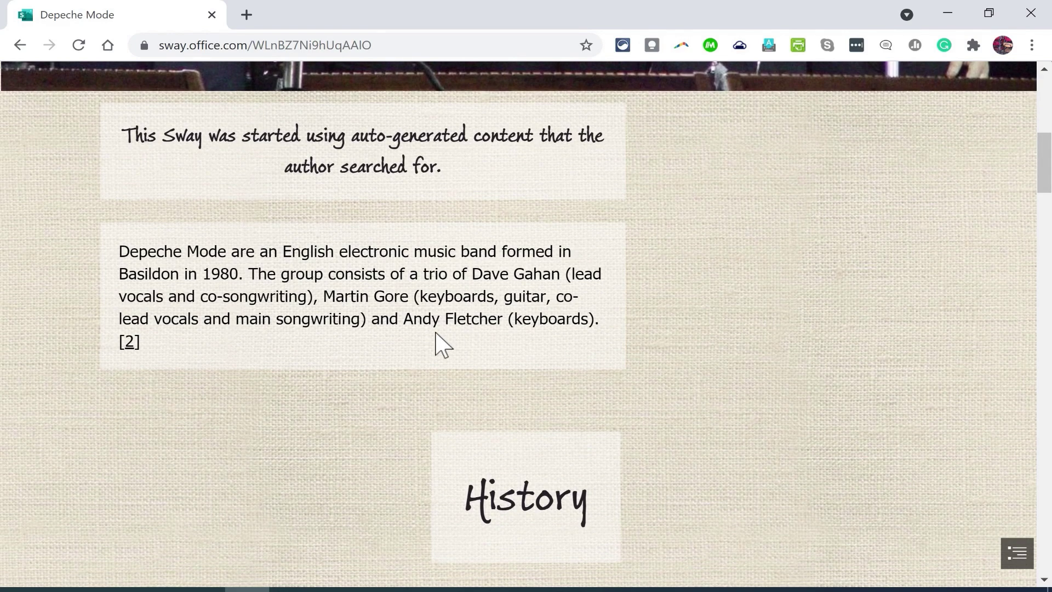
scroll(526, 172, "down", 7)
scroll(545, 216, "down", 4)
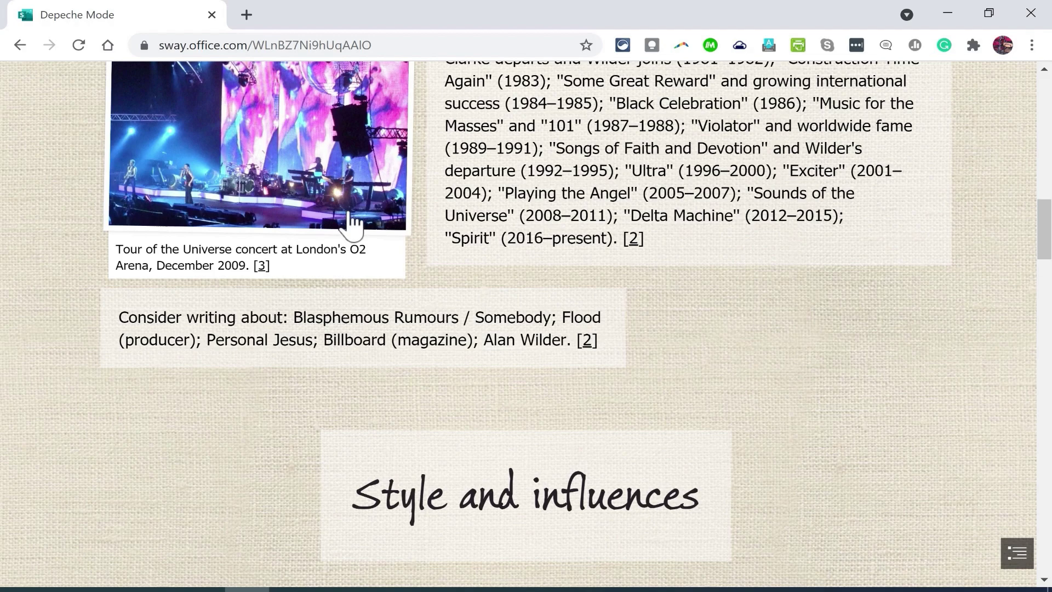
scroll(371, 261, "down", 7)
left_click_drag(1044, 291, 872, 106)
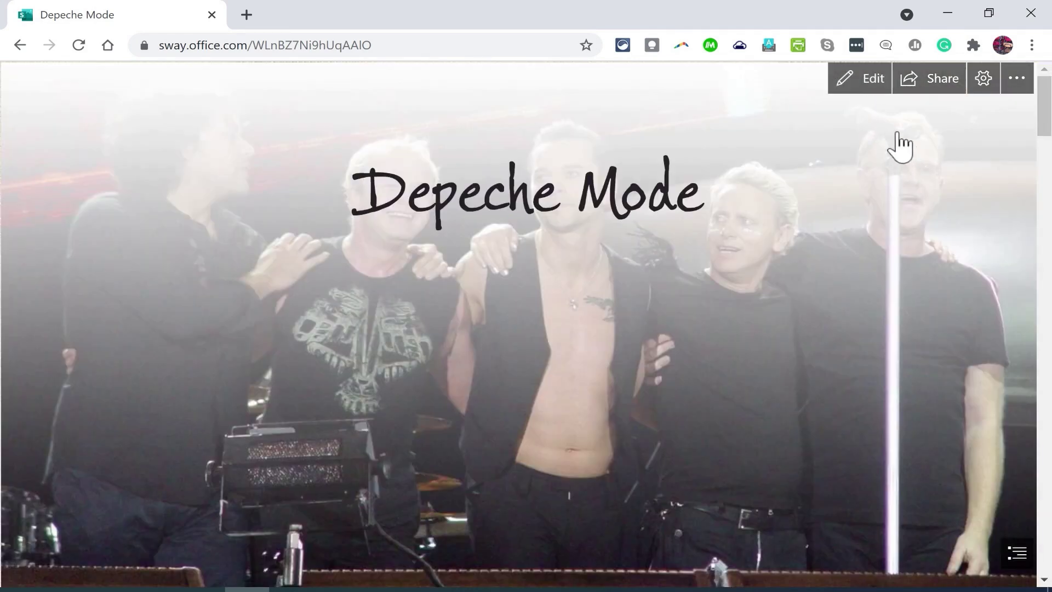
Back in the storyline, delete the auto-generated notice card under the Depeche Mode title
left_click(863, 85)
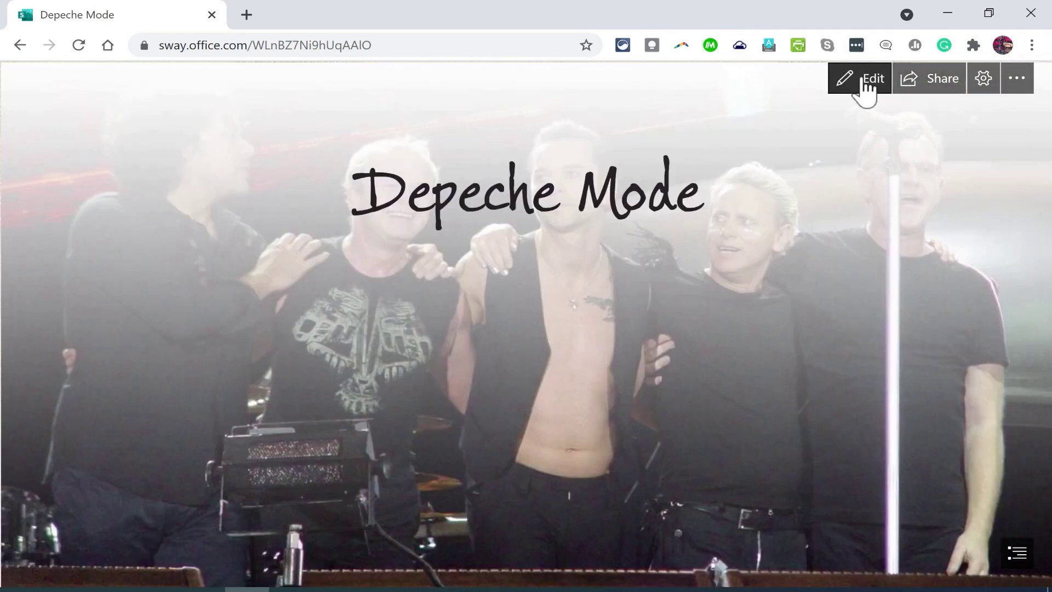
left_click(901, 84)
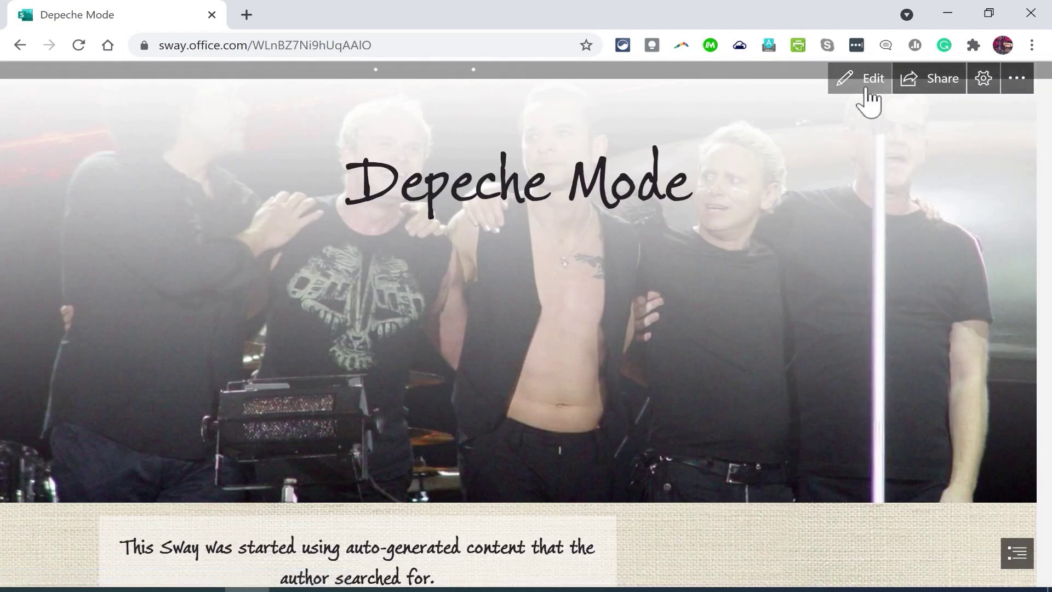
left_click(870, 83)
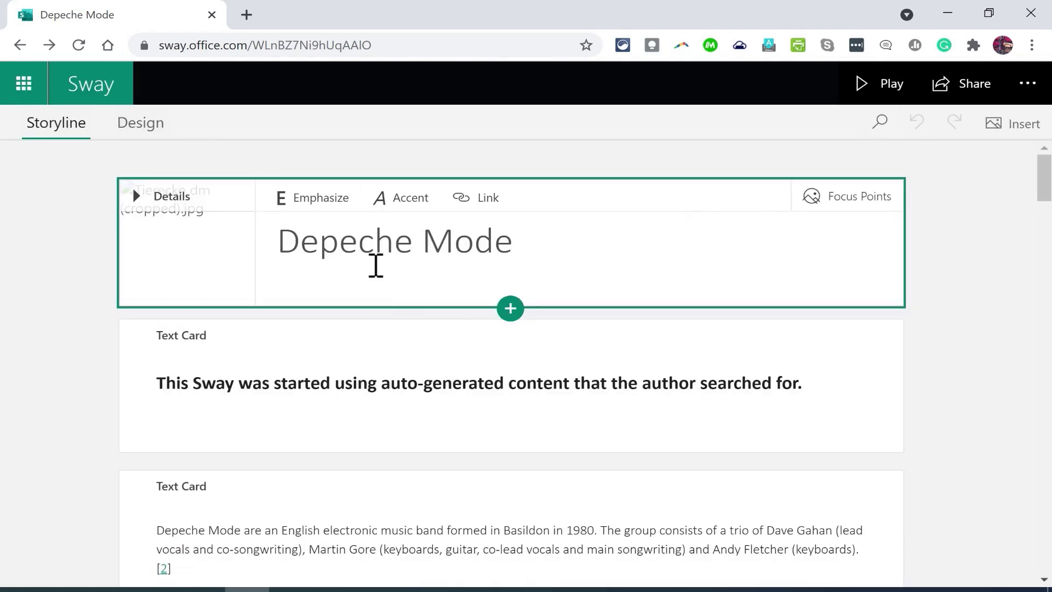
scroll(363, 282, "down", 2)
left_click(280, 310)
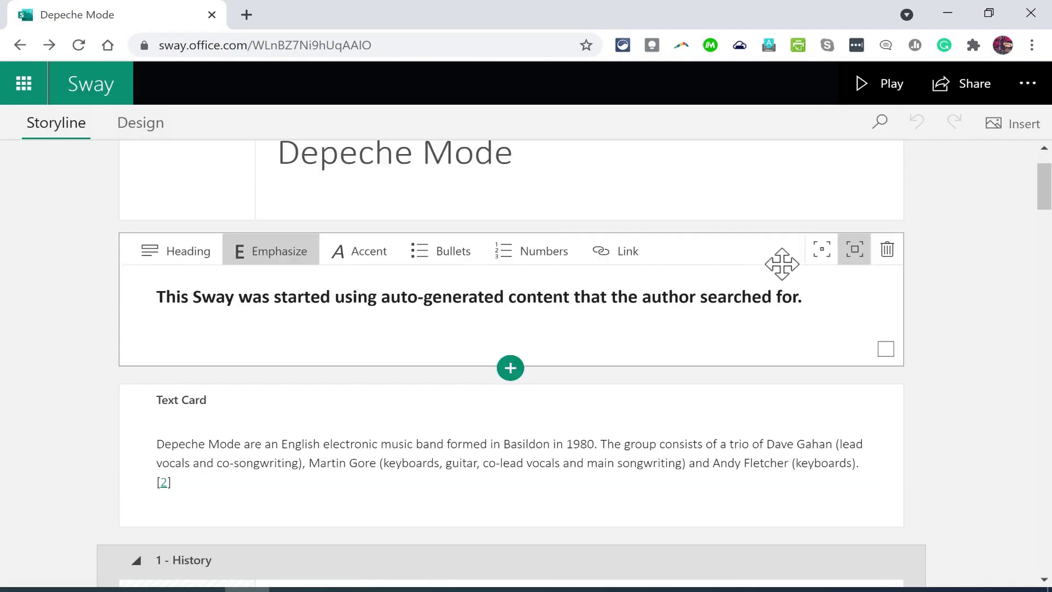
left_click(888, 253)
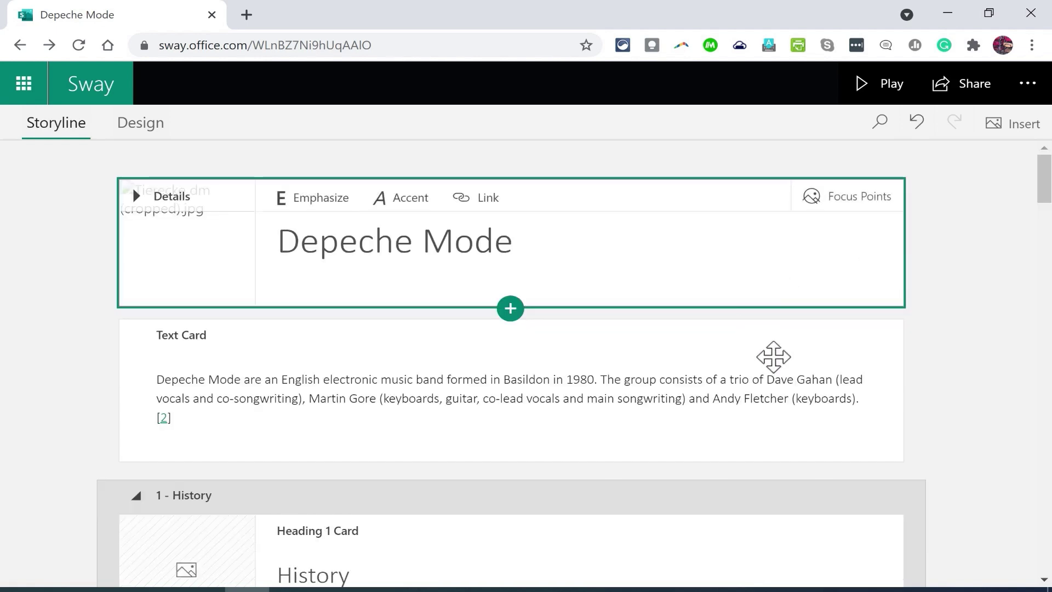
Select the Style and influences heading card below the band introduction
left_click(667, 392)
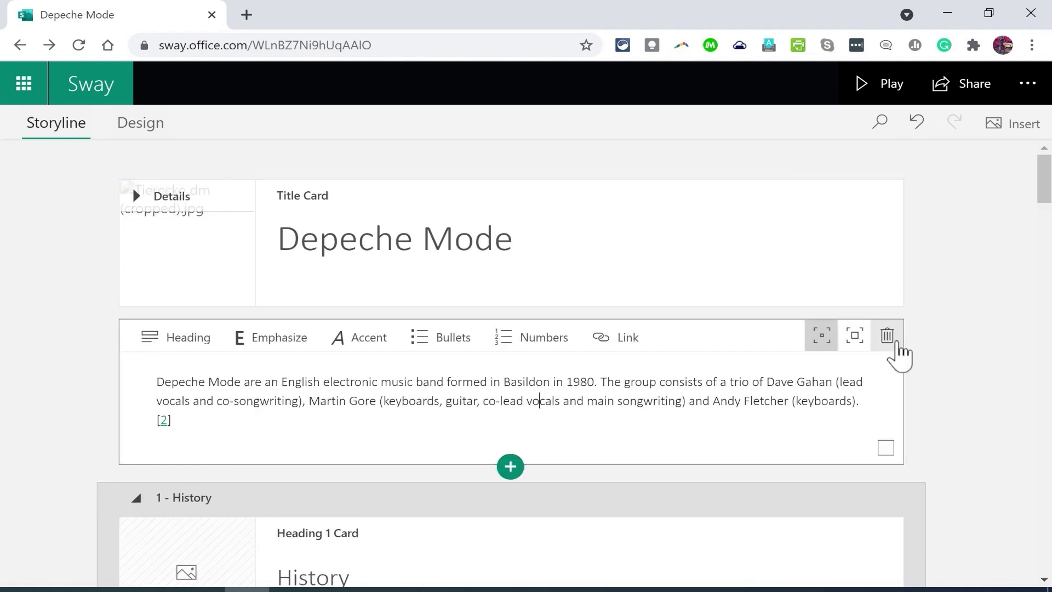
left_click(294, 404)
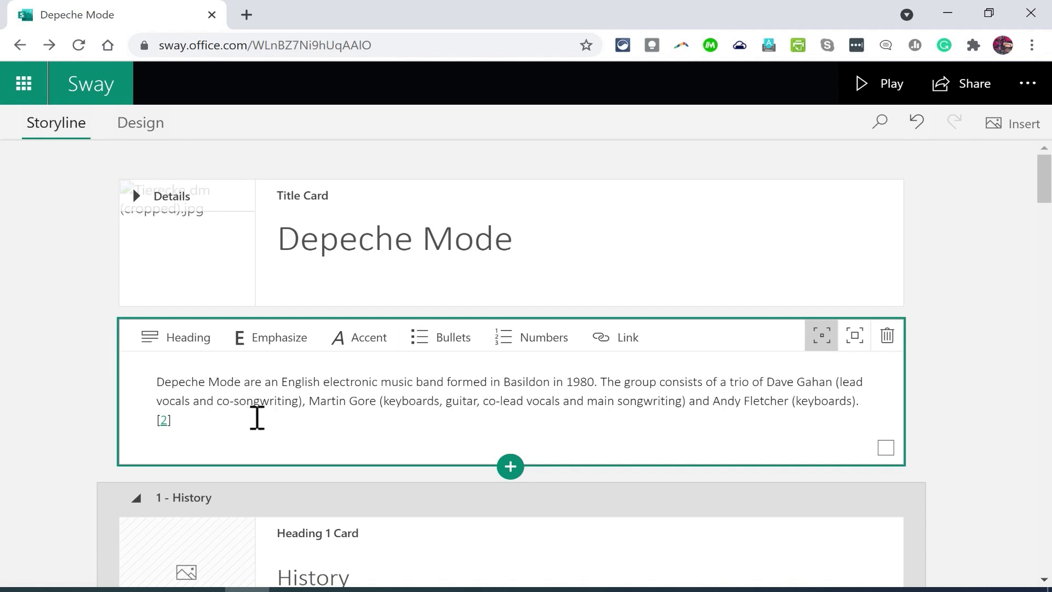
scroll(345, 355, "down", 15)
scroll(345, 345, "up", 2)
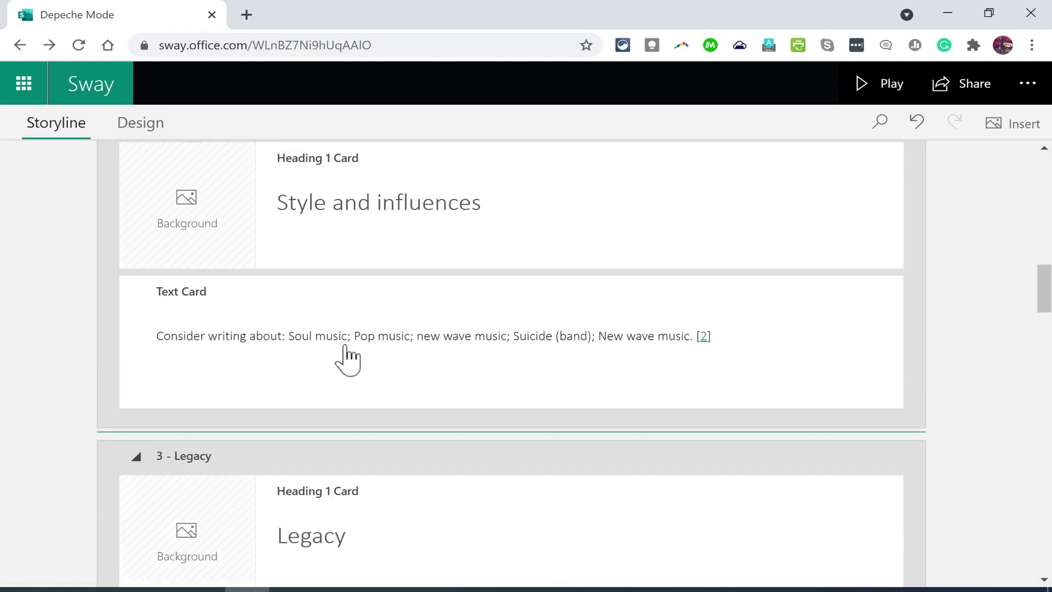
scroll(348, 359, "up", 2)
left_click(364, 324)
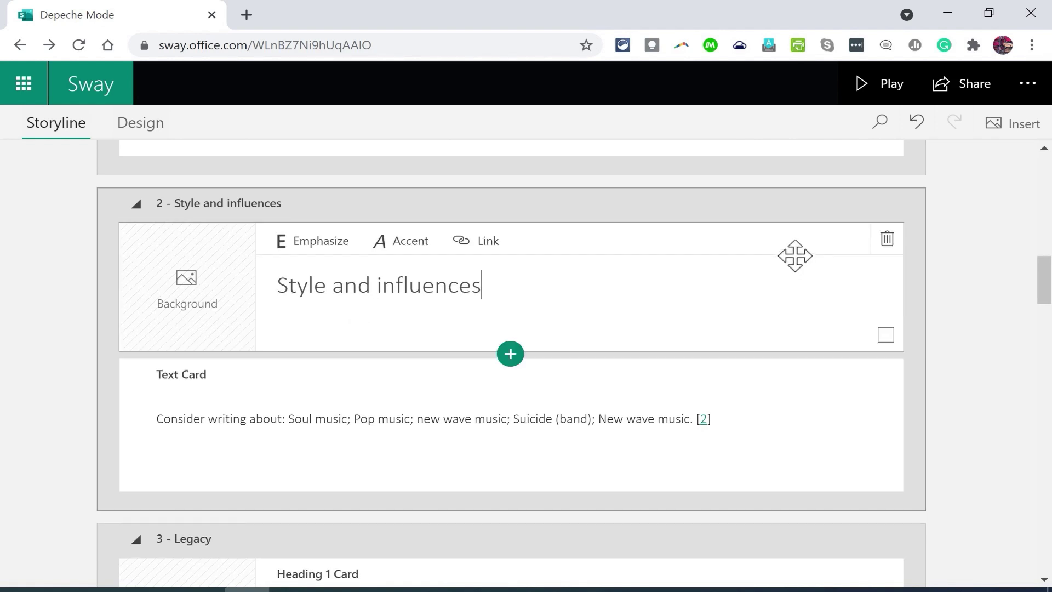
Search the Insert pane for 'alan wilder' and add his Wikipedia card with photo
left_click(1022, 127)
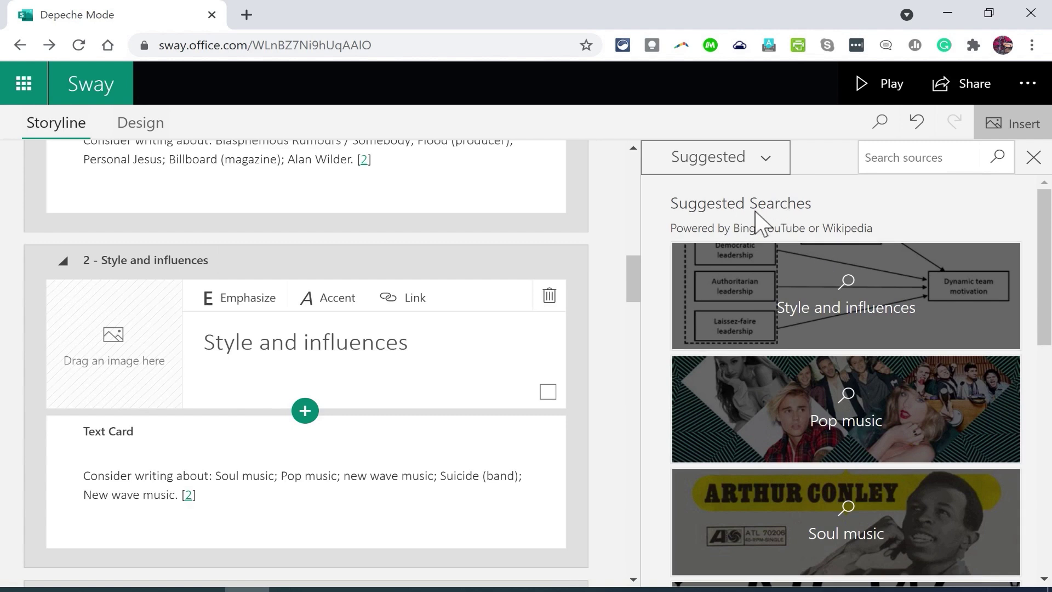
left_click(940, 163)
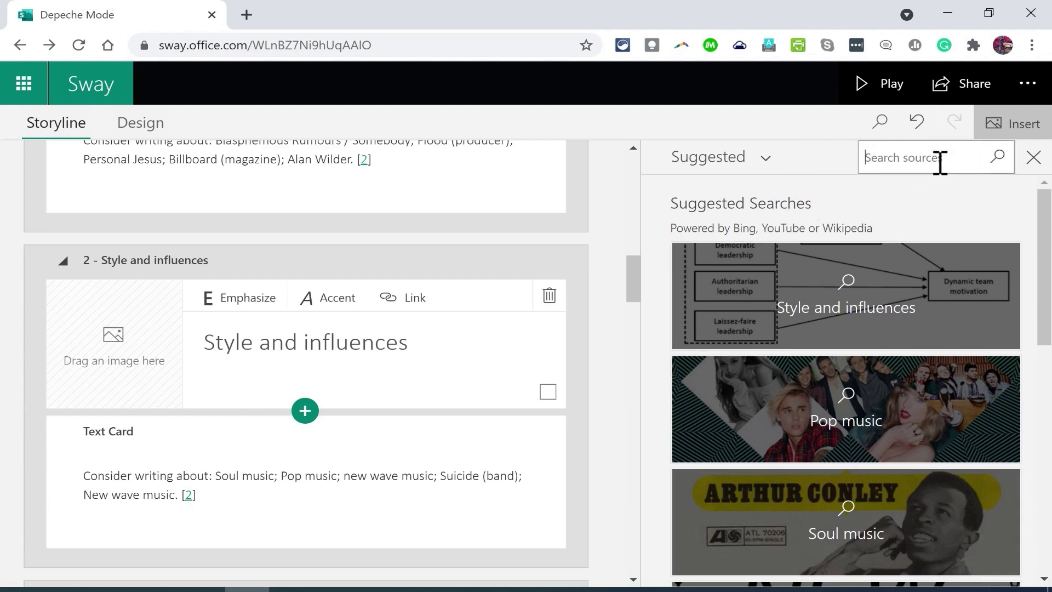
type("alan wilder")
key("Return")
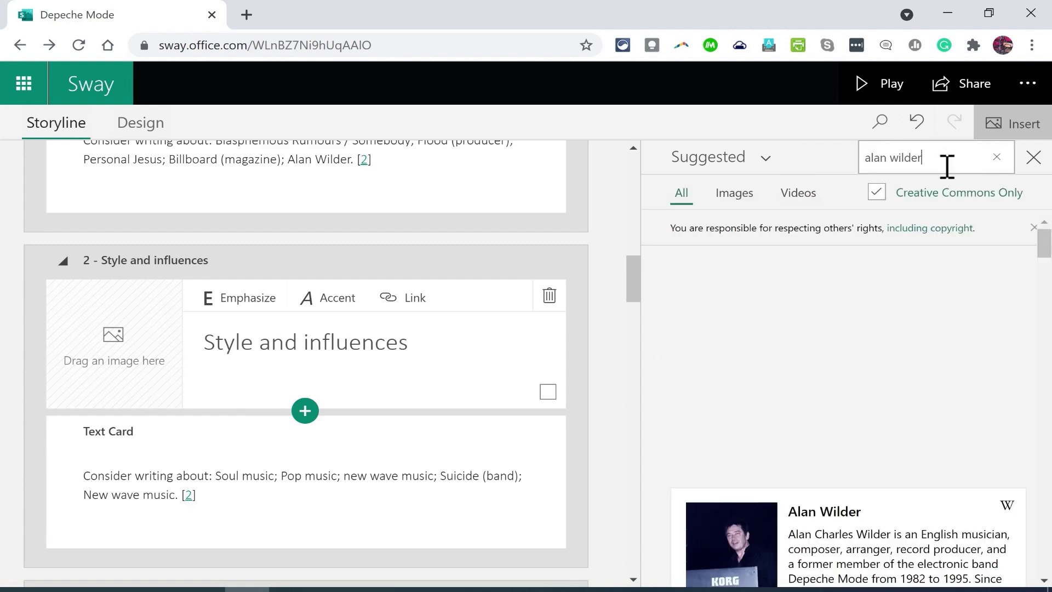
scroll(921, 328, "down", 4)
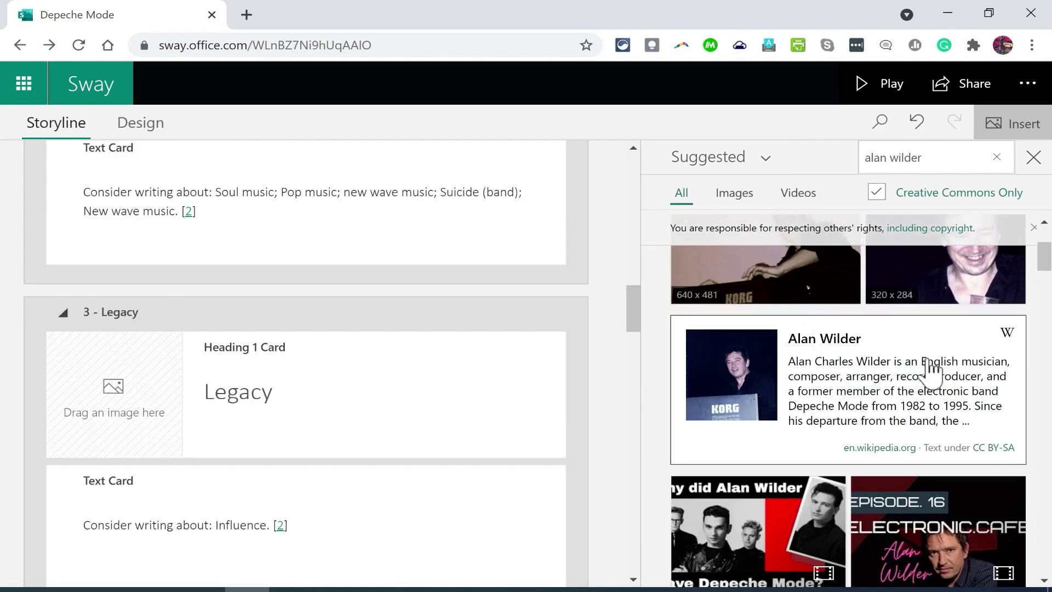
left_click(930, 367)
left_click(958, 164)
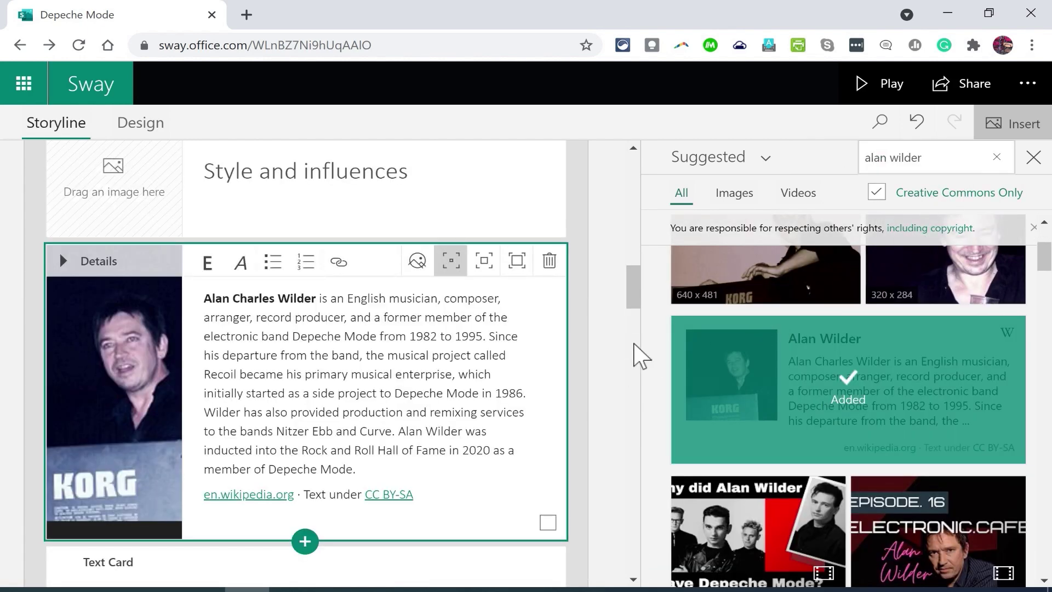
scroll(430, 362, "up", 5)
scroll(430, 361, "down", 6)
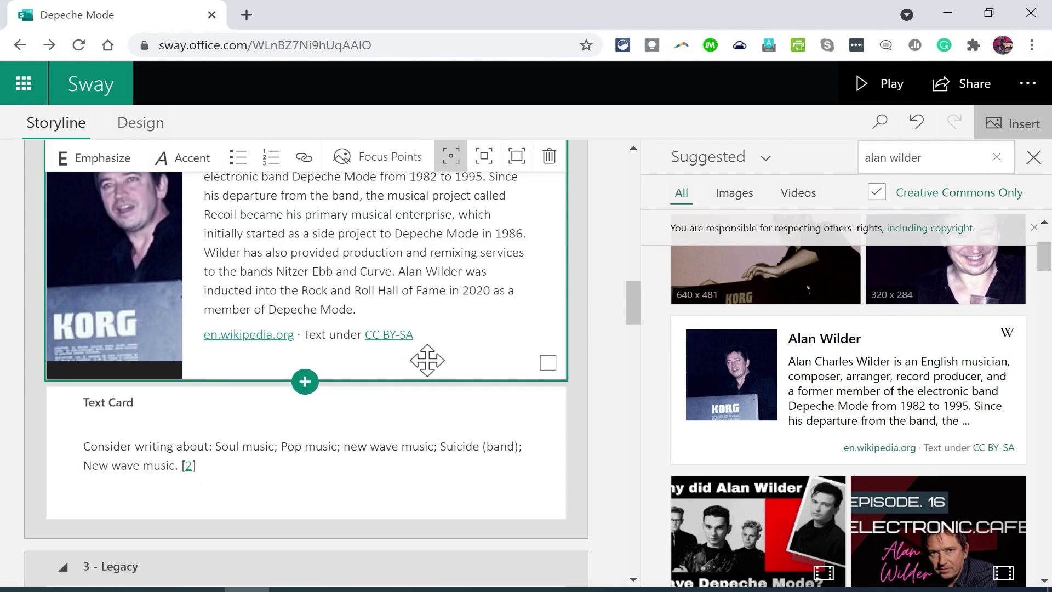
scroll(429, 362, "up", 15)
scroll(430, 362, "down", 2)
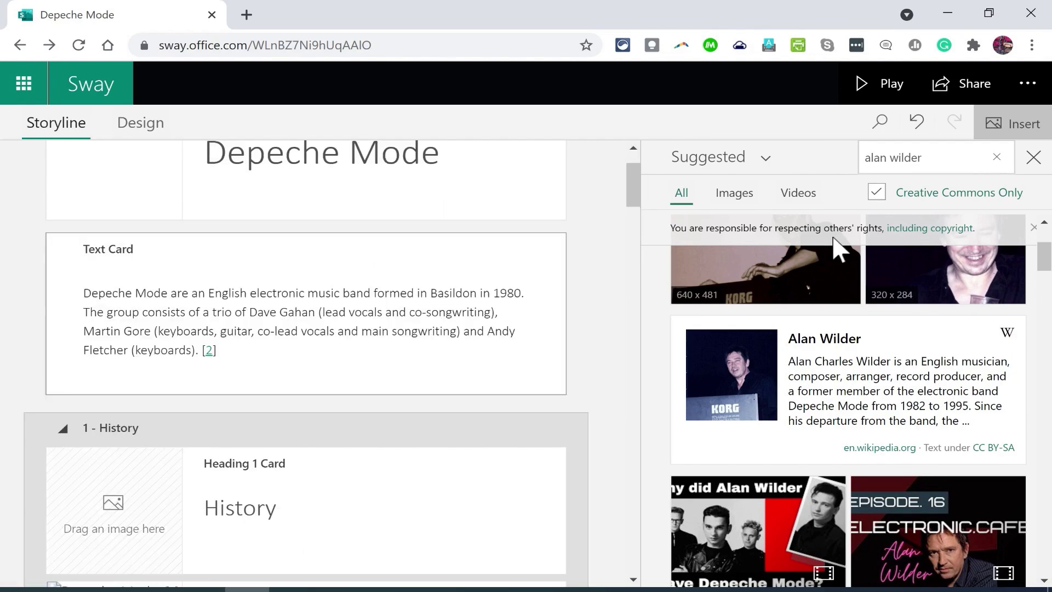
Play the updated Sway, scroll through it, then bring up its Share options
left_click(893, 87)
scroll(737, 291, "down", 5)
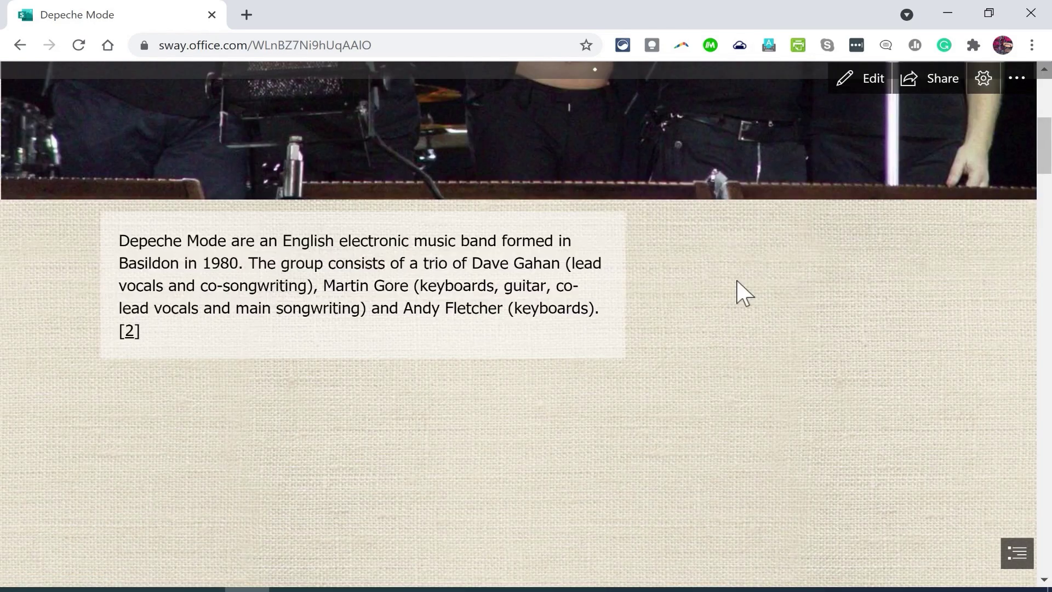
scroll(742, 286, "up", 3)
scroll(742, 285, "down", 15)
scroll(730, 277, "up", 3)
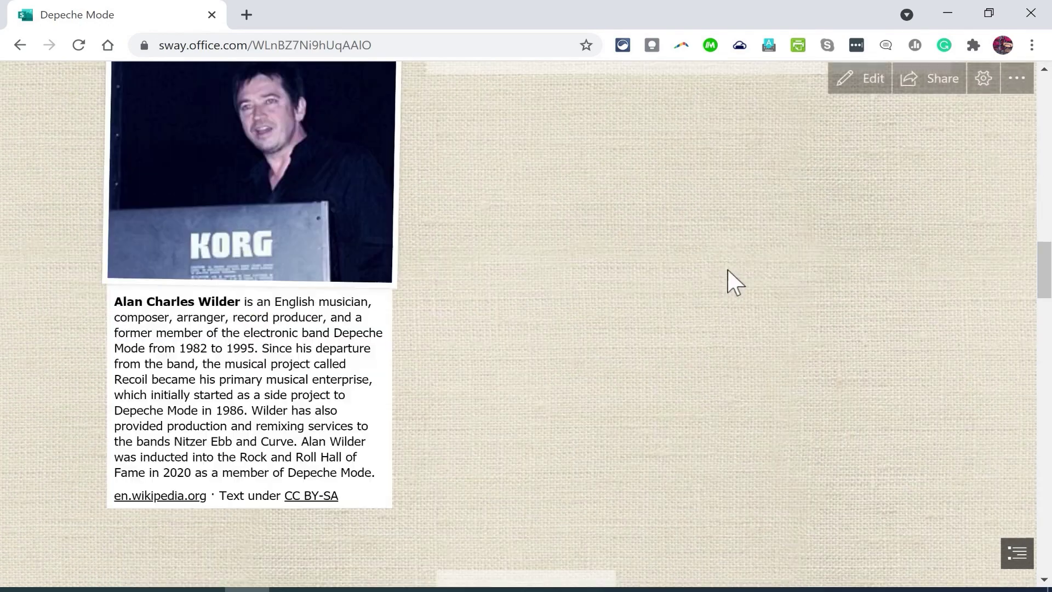
scroll(698, 273, "up", 10)
scroll(707, 266, "up", 5)
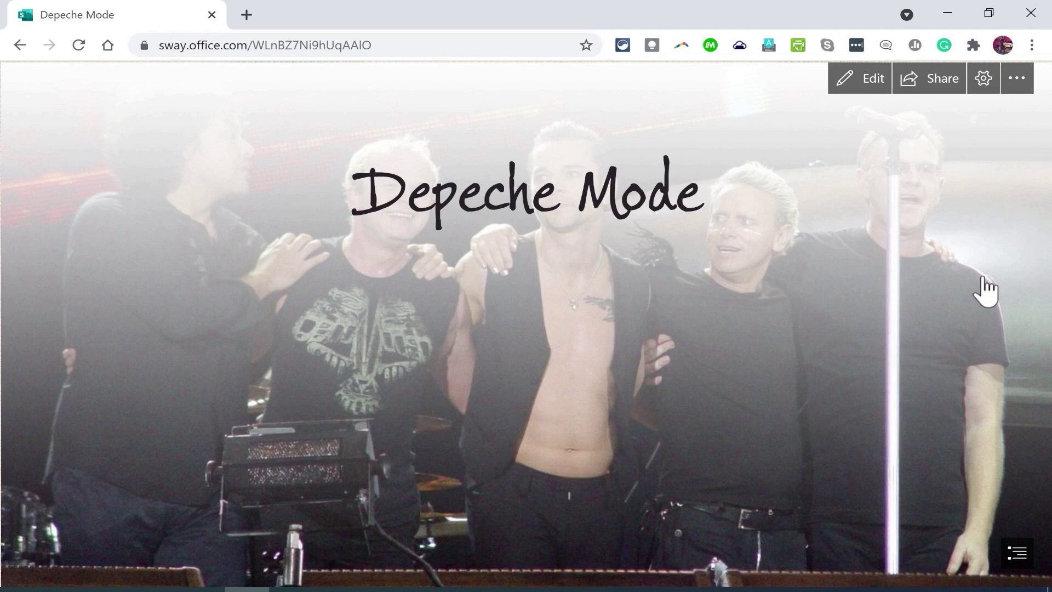
left_click(932, 86)
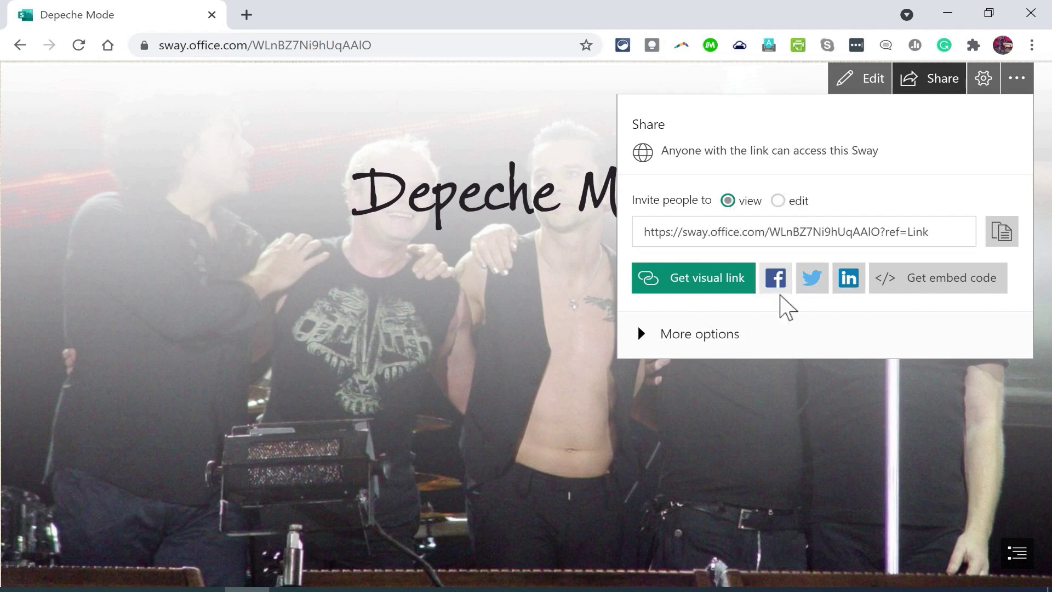
Return to My Sways and begin a new Sway from a document file
left_click(871, 80)
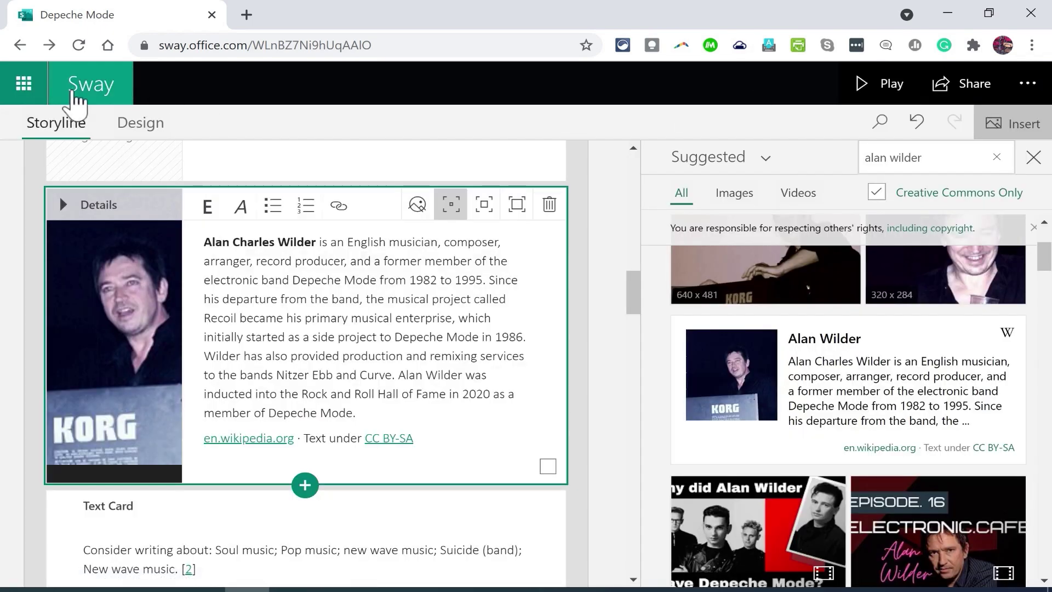
left_click(102, 85)
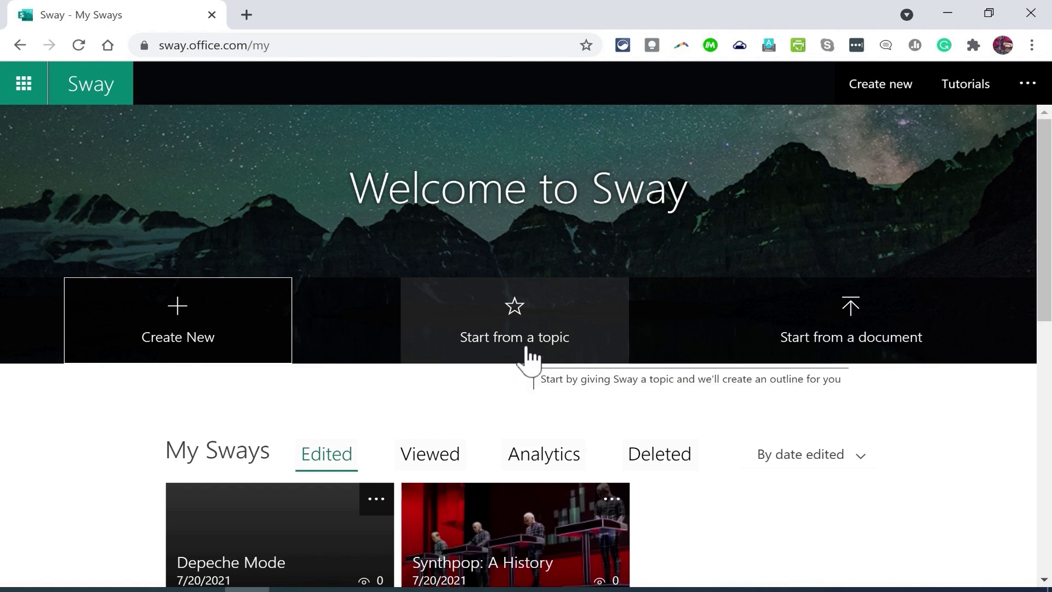
left_click(528, 359)
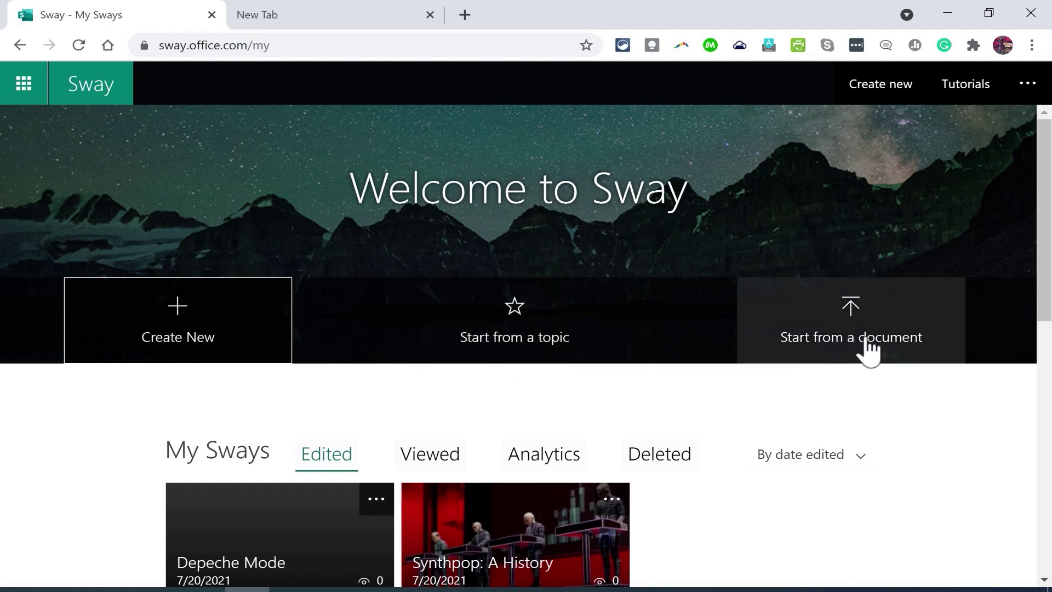
left_click(848, 344)
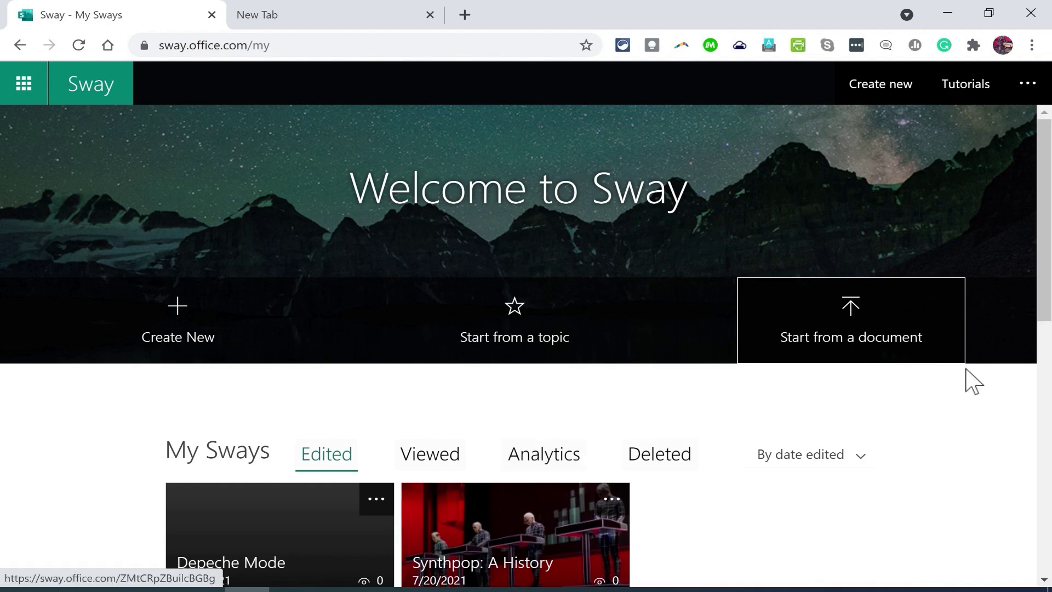
left_click(885, 345)
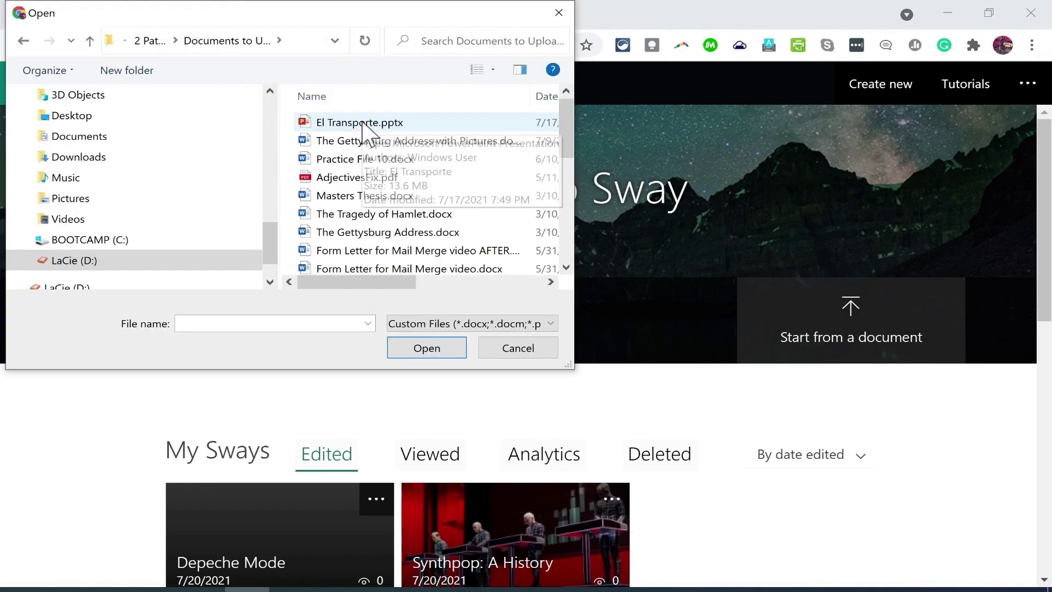
Convert El Transporte.pptx into a new Sway
double_click(360, 120)
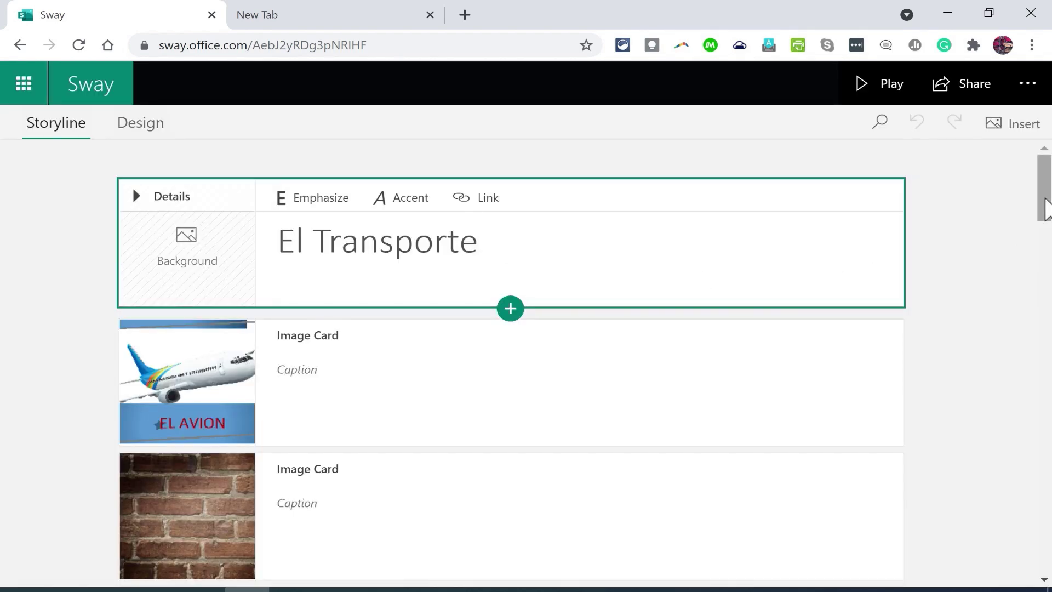
left_click_drag(1047, 208, 973, 160)
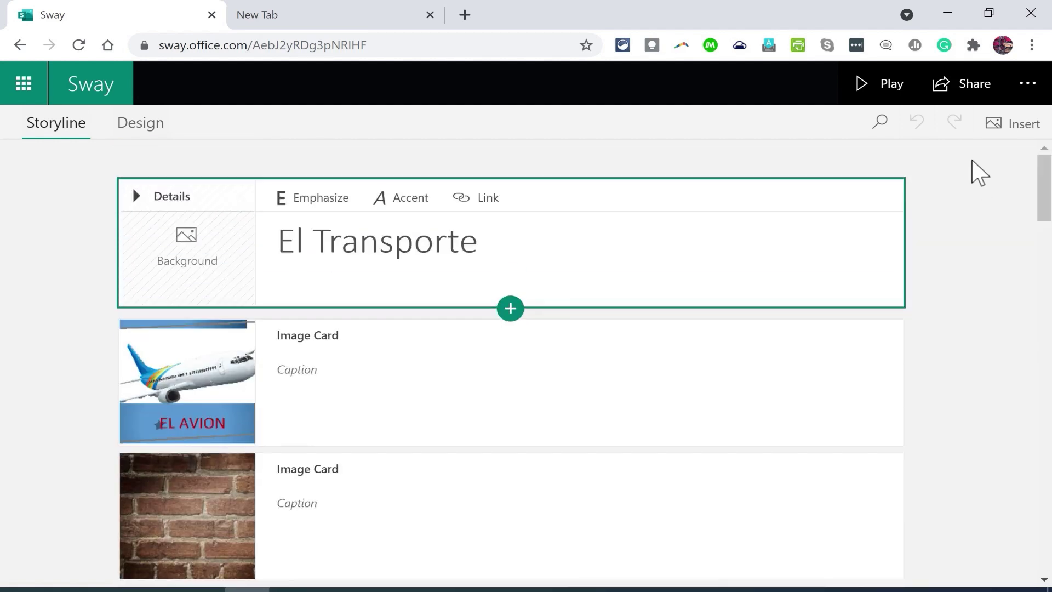
Play the El Transporte Sway, scrolling past the EL AVION, EL AUTO and EL AUTOBUS slides and back
left_click(904, 92)
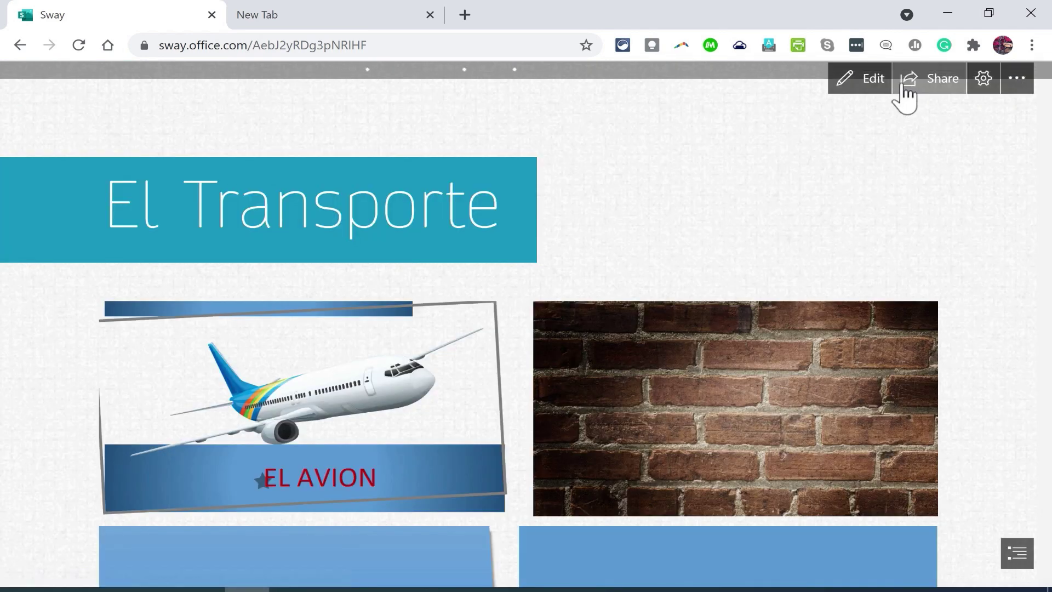
scroll(998, 171, "down", 10)
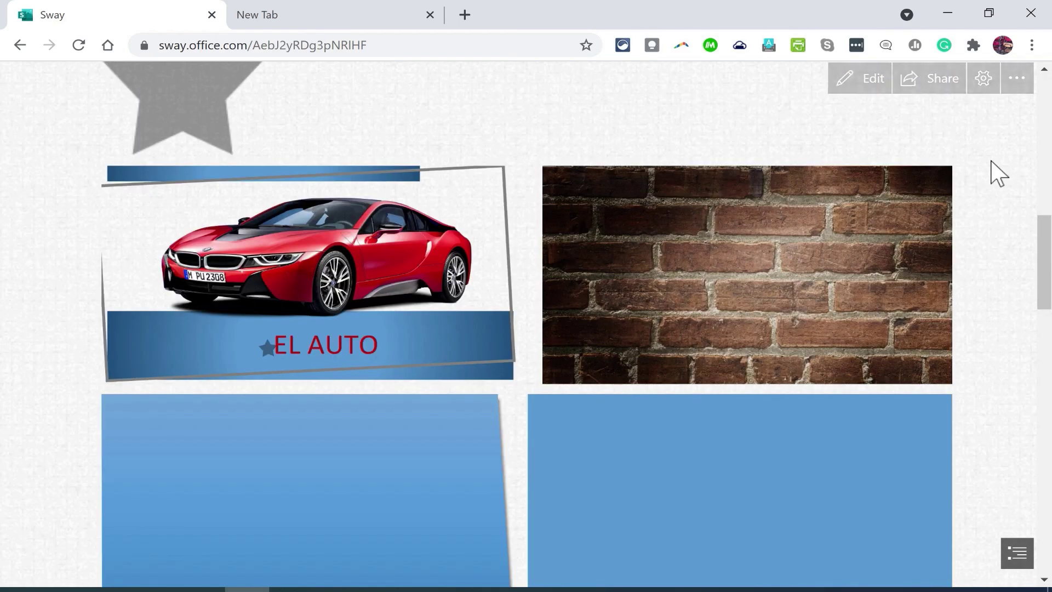
scroll(395, 313, "down", 10)
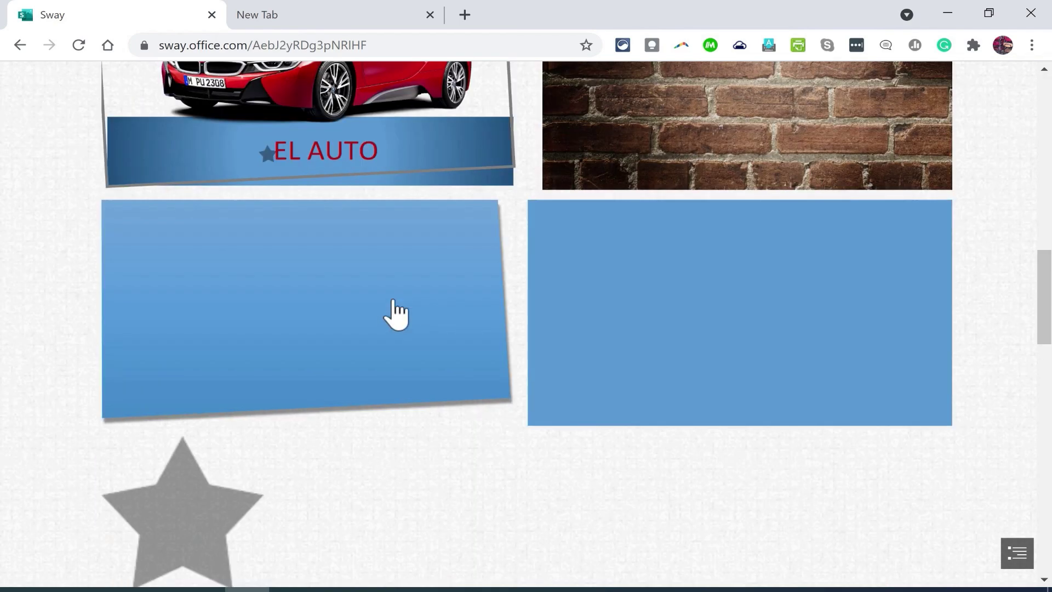
scroll(398, 307, "up", 10)
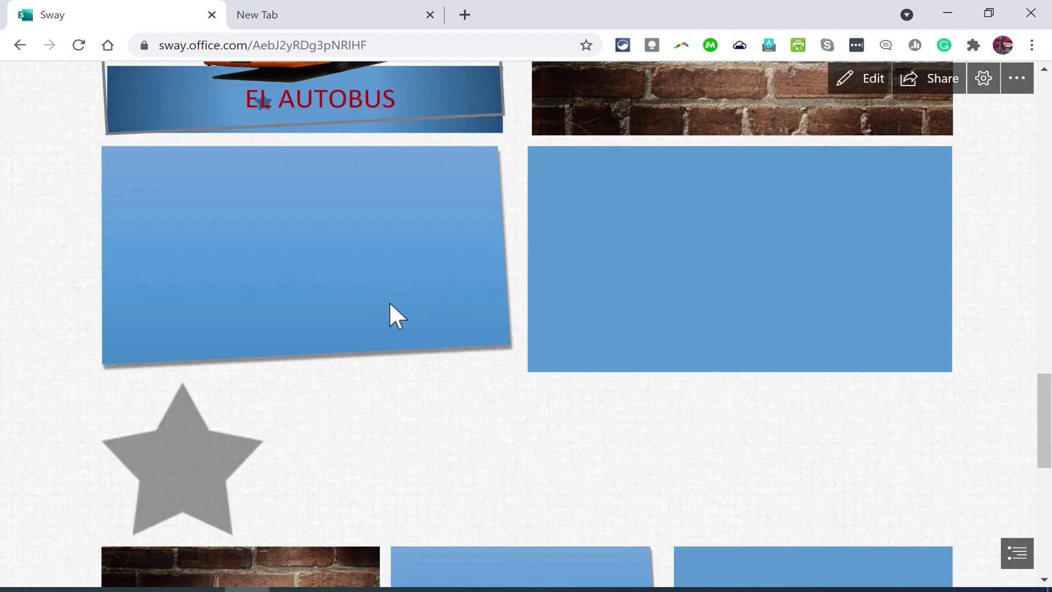
scroll(401, 318, "up", 10)
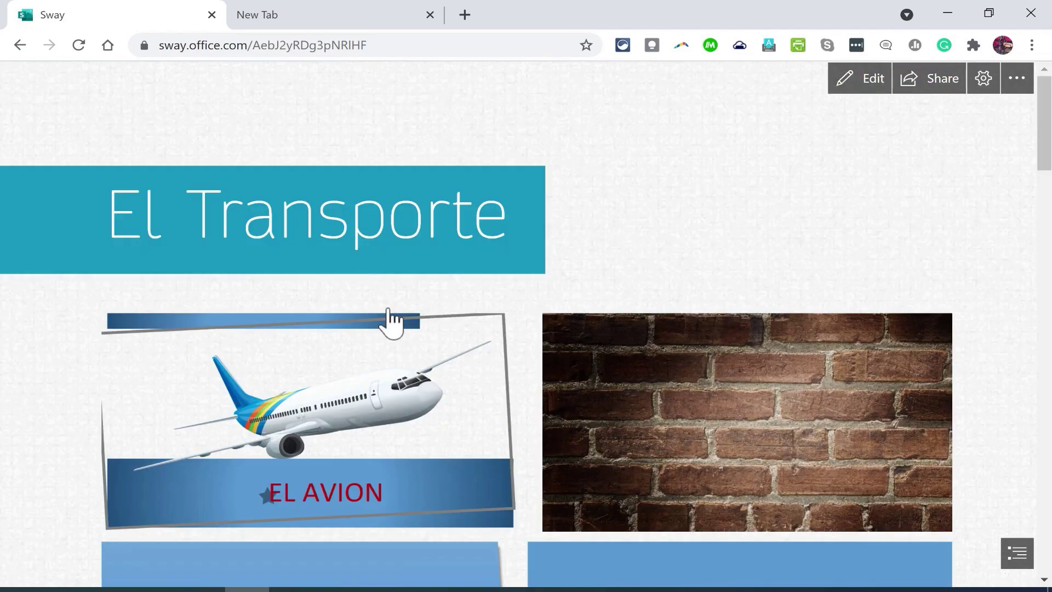
Delete the brick-wall, blank blue and star image cards from the storyline
left_click(859, 80)
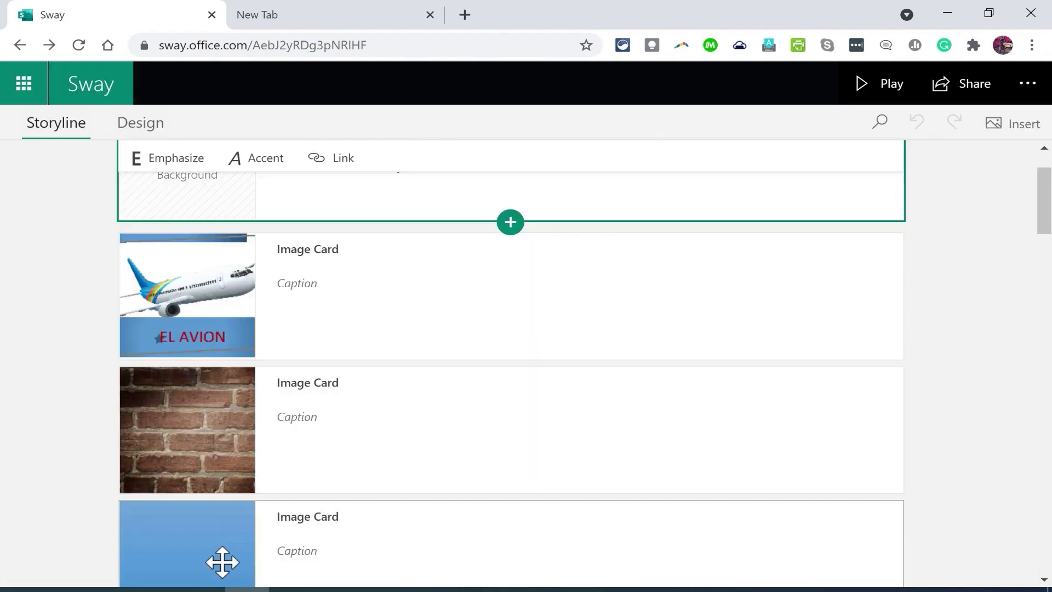
left_click(472, 448)
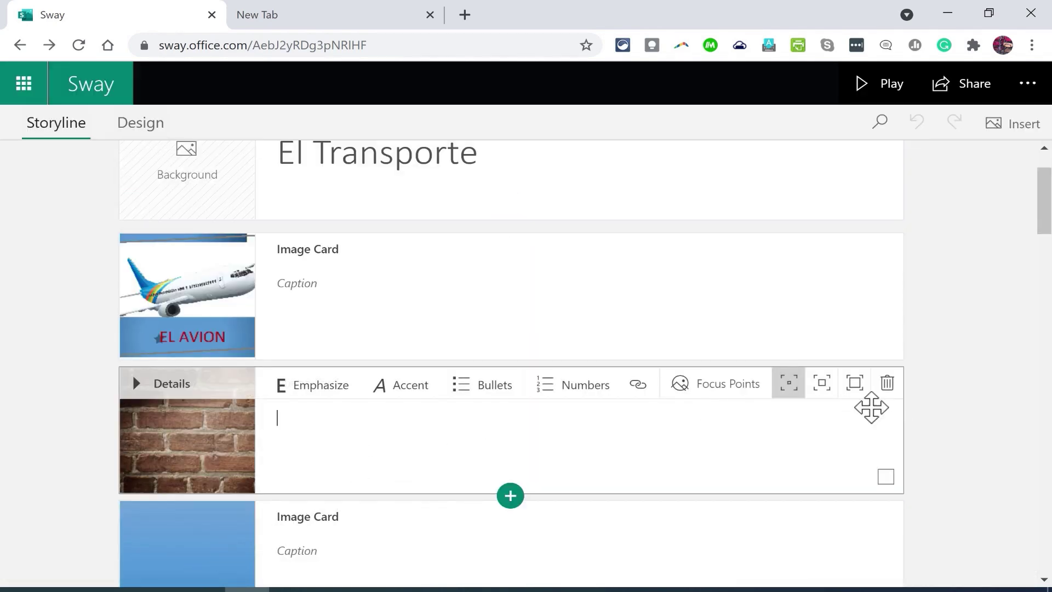
left_click(888, 383)
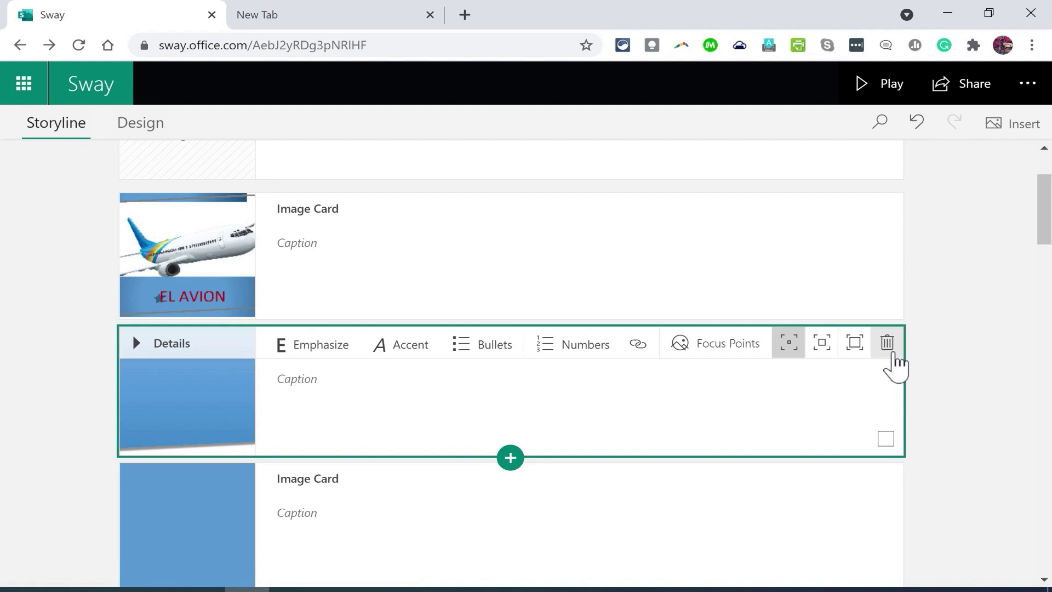
left_click(888, 345)
left_click(888, 344)
left_click(888, 345)
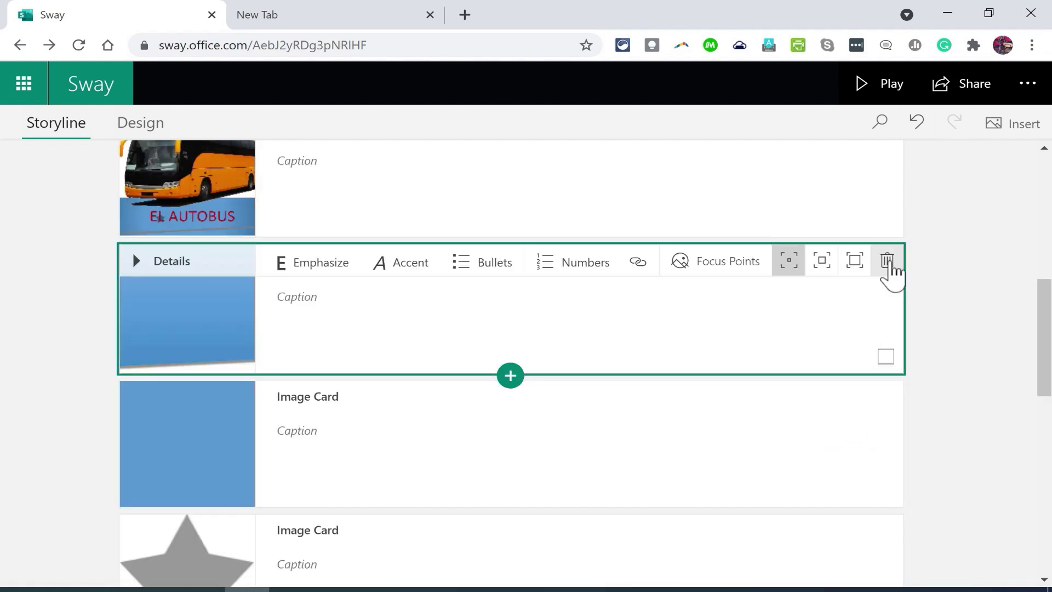
left_click(888, 262)
left_click(888, 262)
left_click(887, 262)
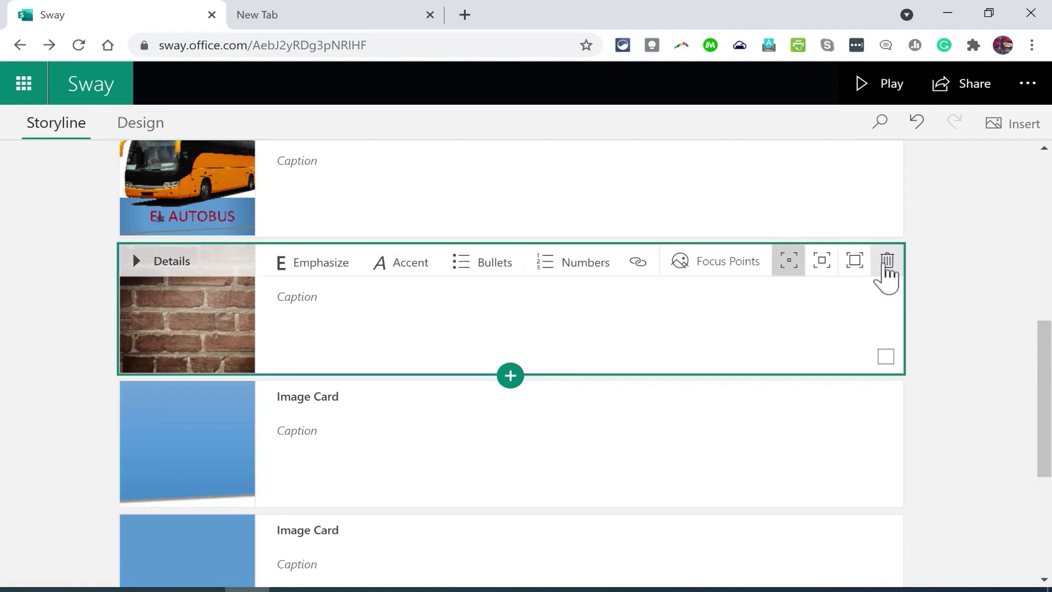
left_click(888, 262)
left_click(358, 306)
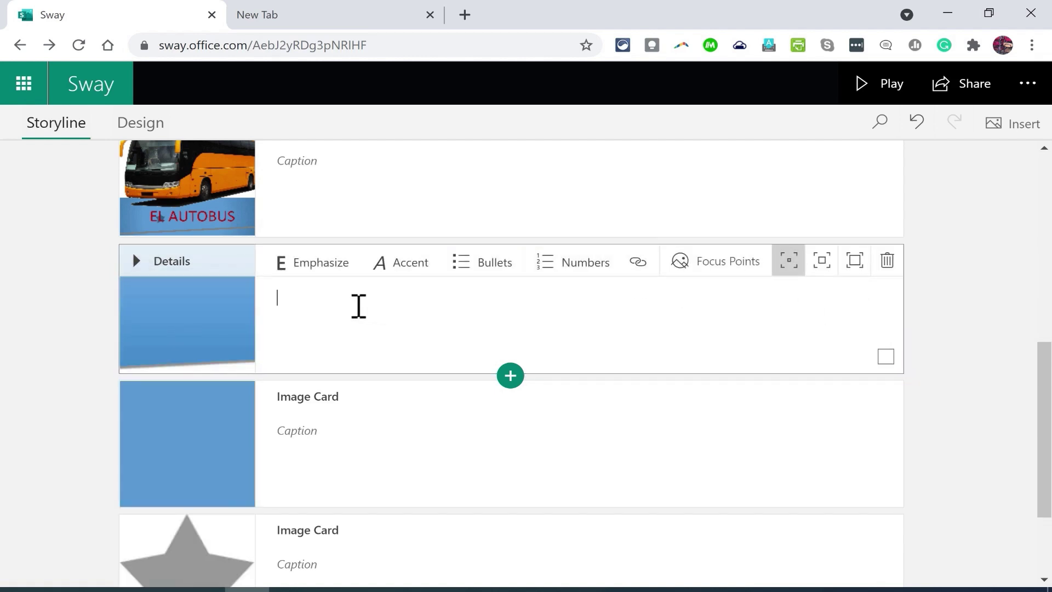
type("Learn more")
left_click_drag(340, 298, 275, 299)
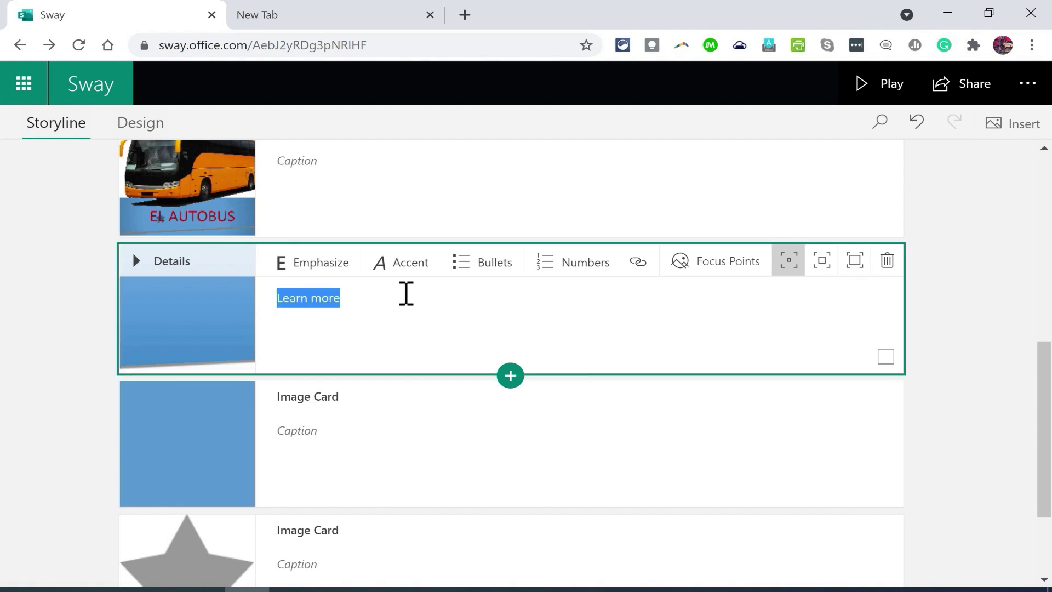
left_click(639, 267)
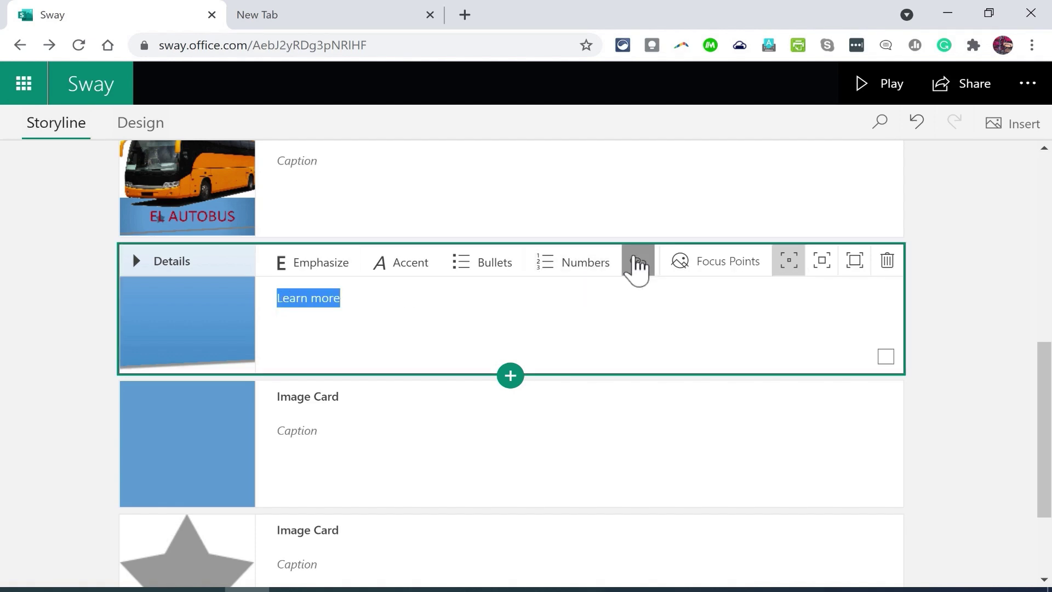
type("http://www.spanish.com")
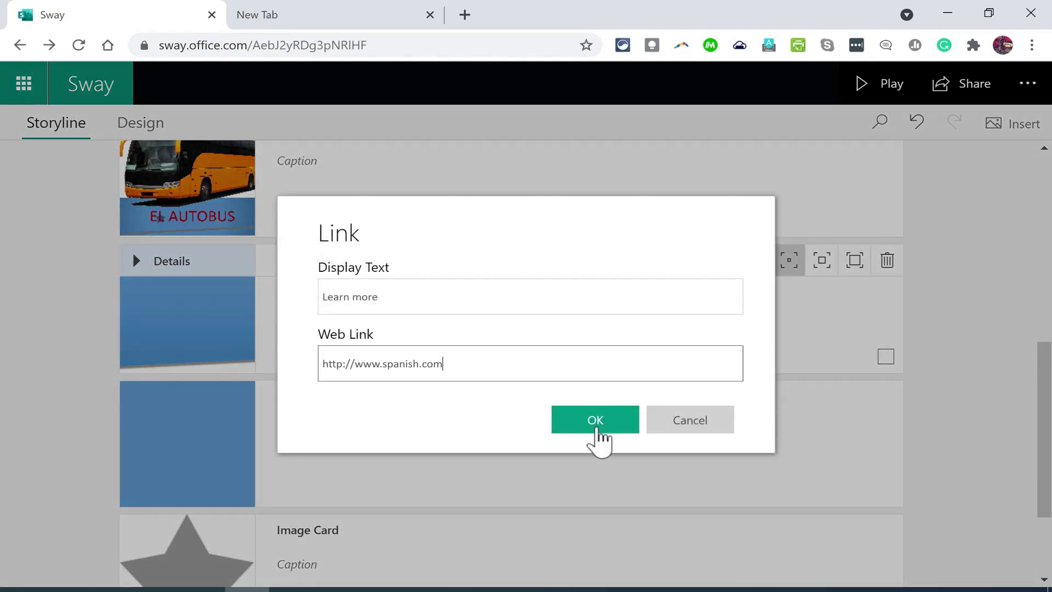
left_click(594, 421)
left_click(836, 417)
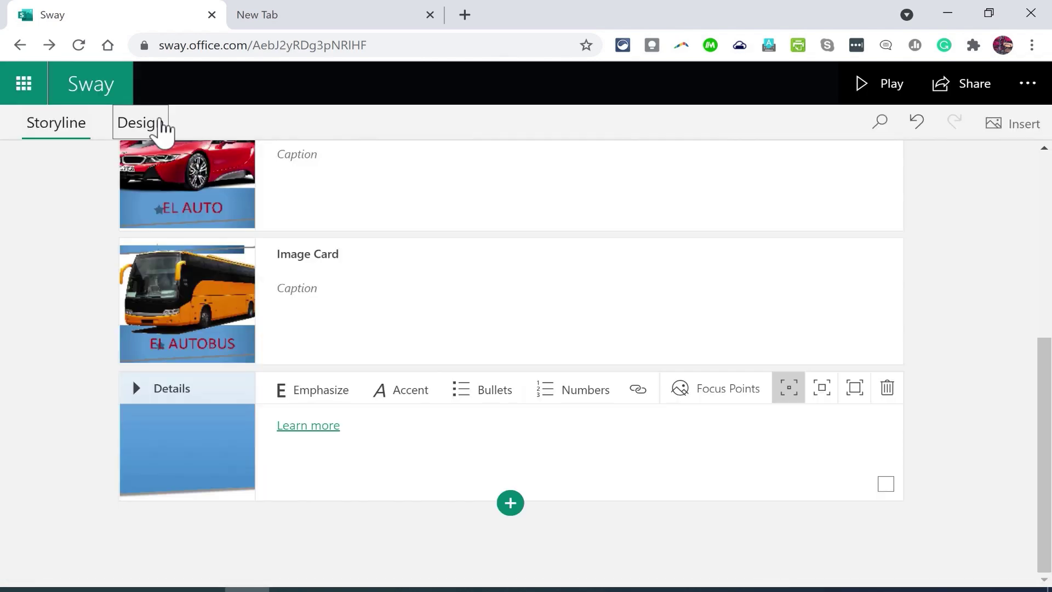
Try the Horizontal layout with orange and purple colour styles, then Remix! the design
left_click(142, 123)
scroll(992, 247, "up", 5)
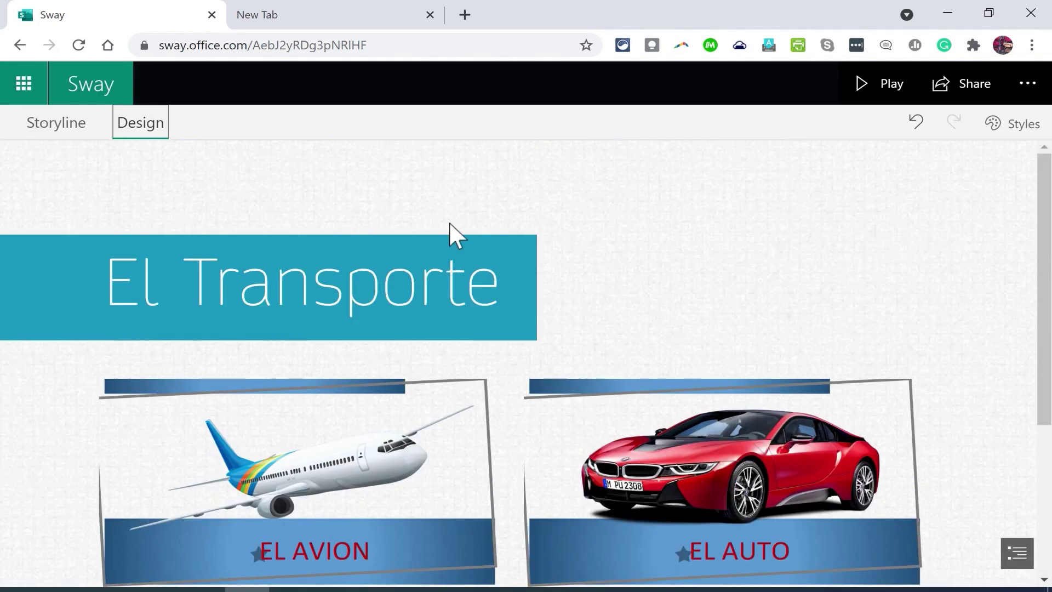
left_click(1018, 124)
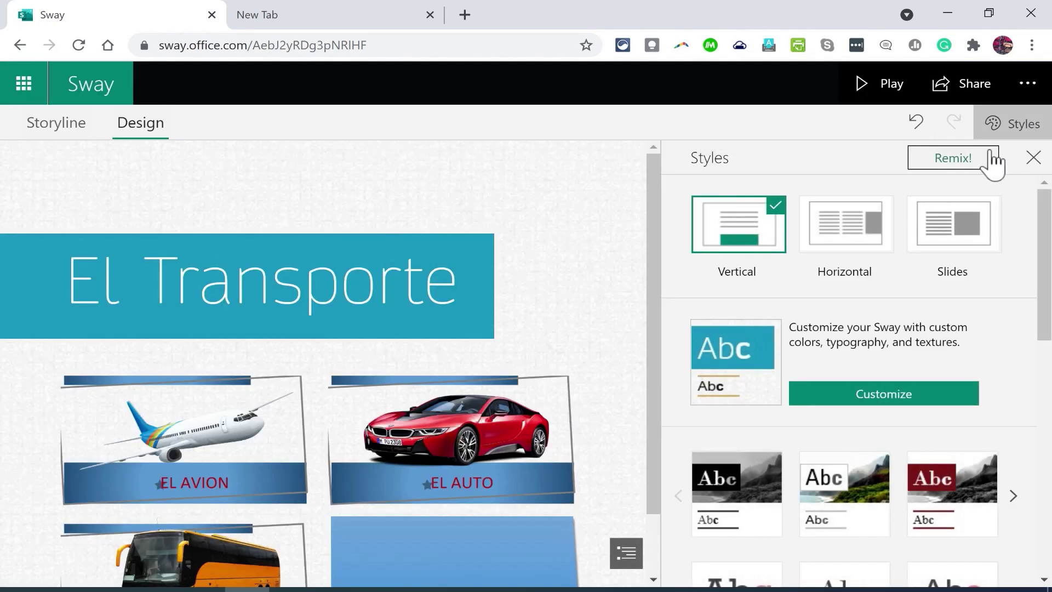
left_click(858, 228)
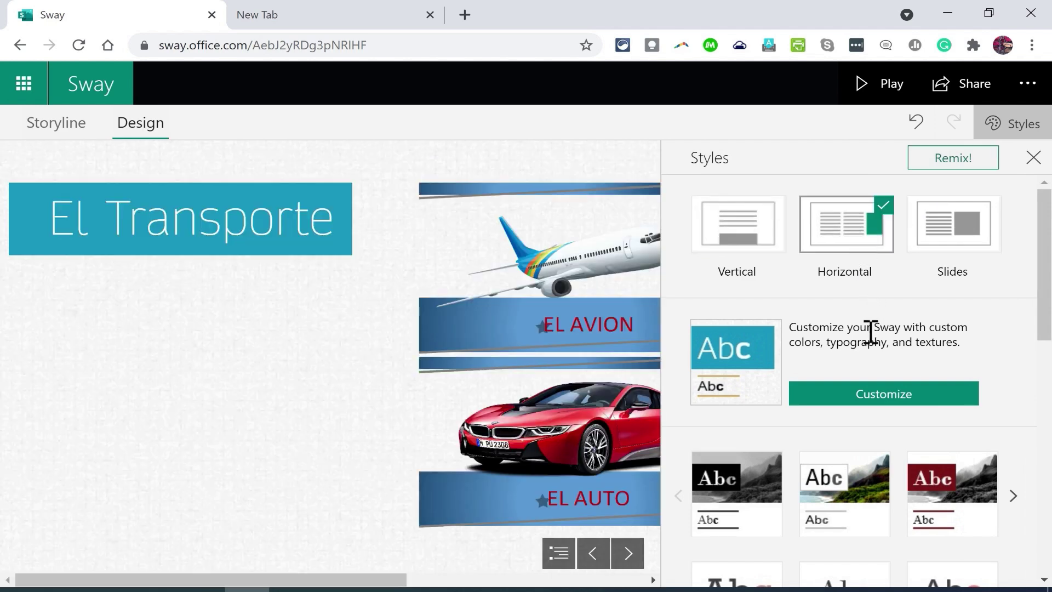
scroll(872, 332, "down", 4)
left_click(849, 510)
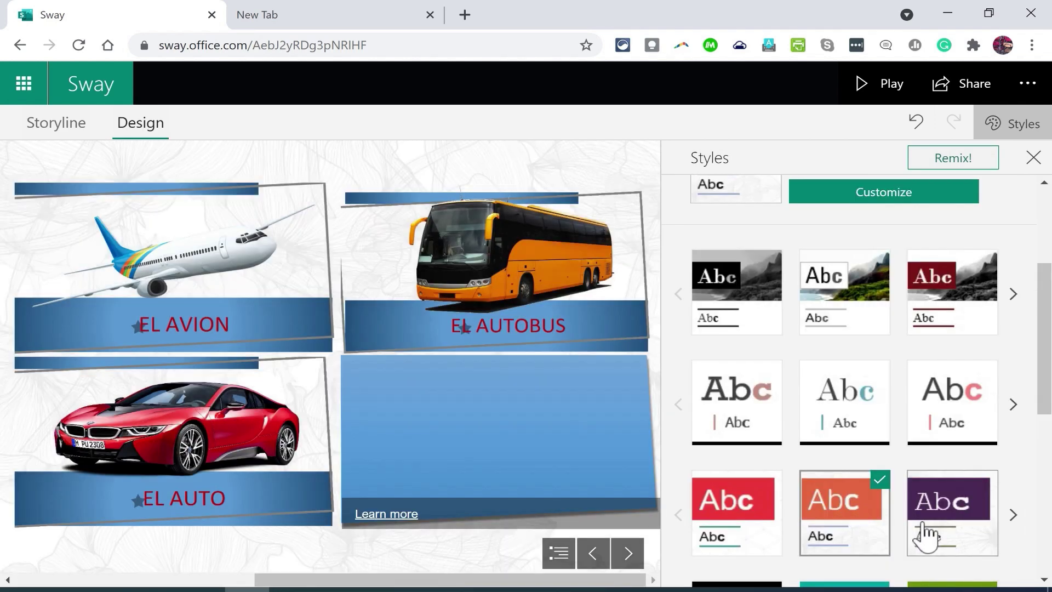
left_click(944, 523)
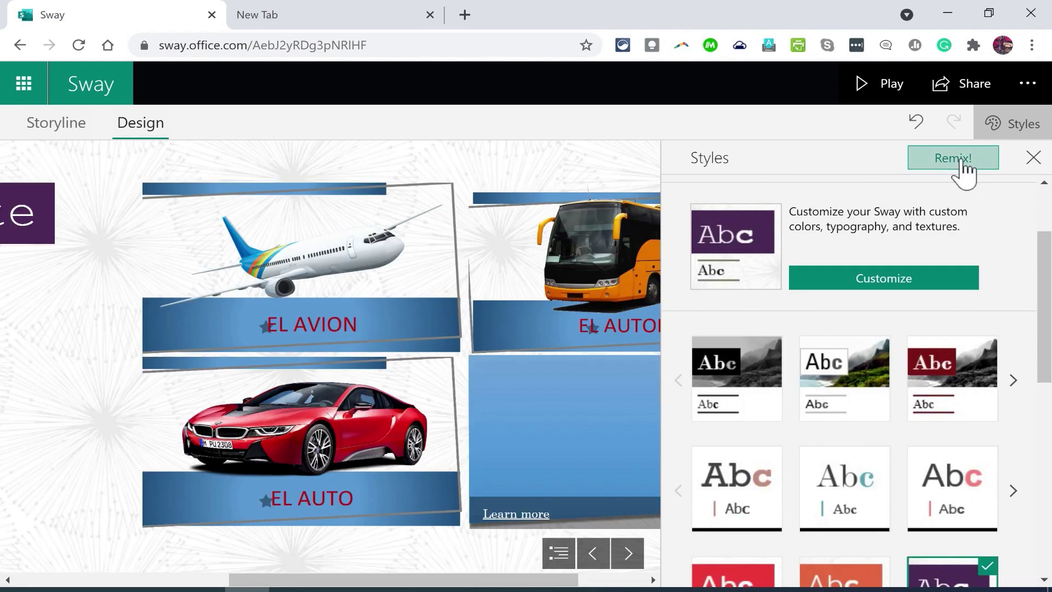
left_click(954, 159)
Switch to the Slides layout and step through to the EL AUTO and EL AUTOBUS slides
scroll(877, 285, "up", 2)
left_click(962, 247)
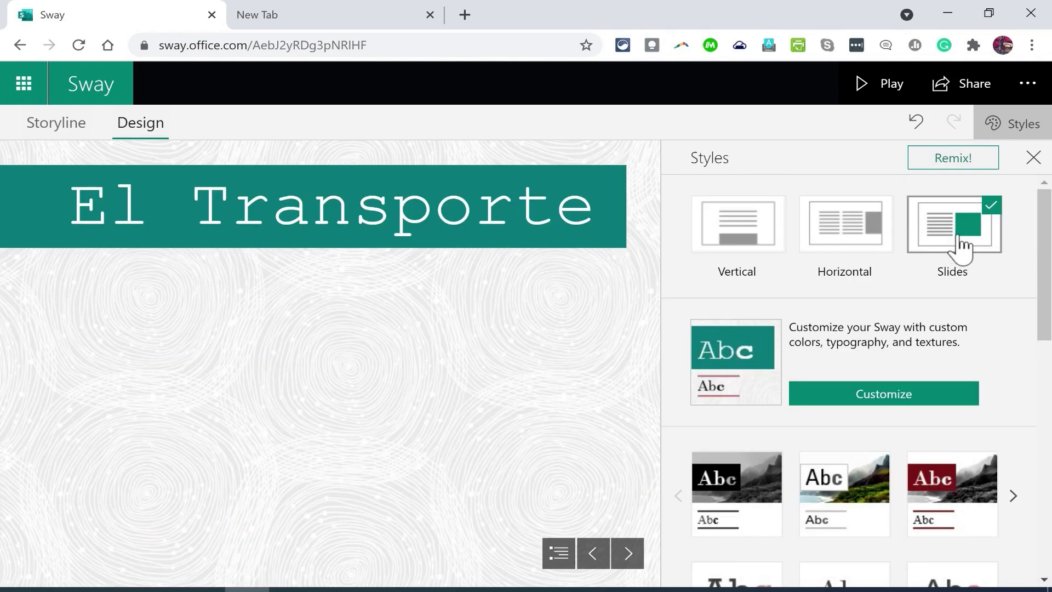
left_click(628, 555)
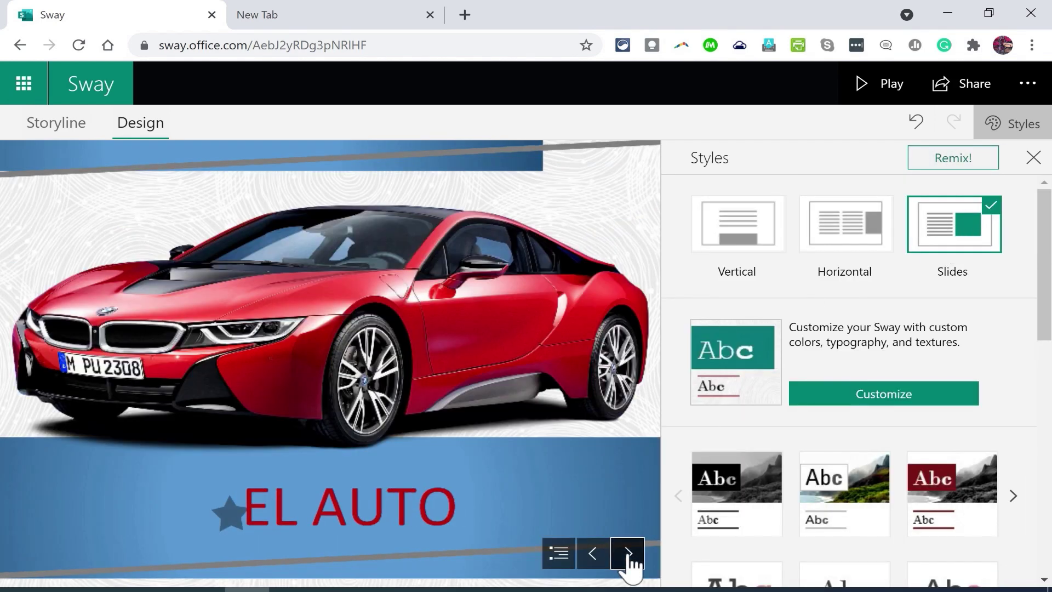
left_click(629, 554)
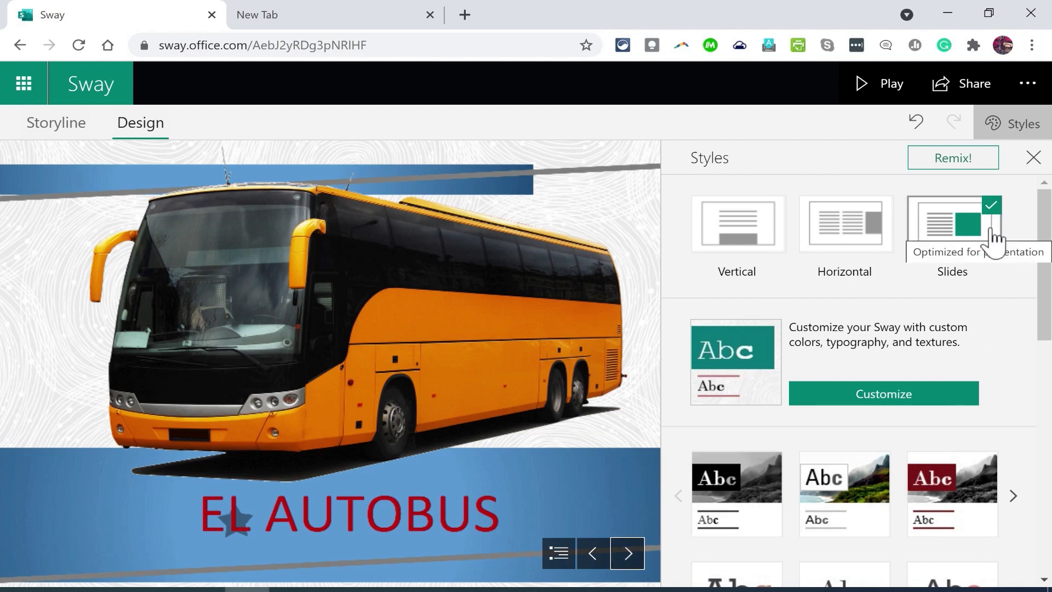
left_click(962, 217)
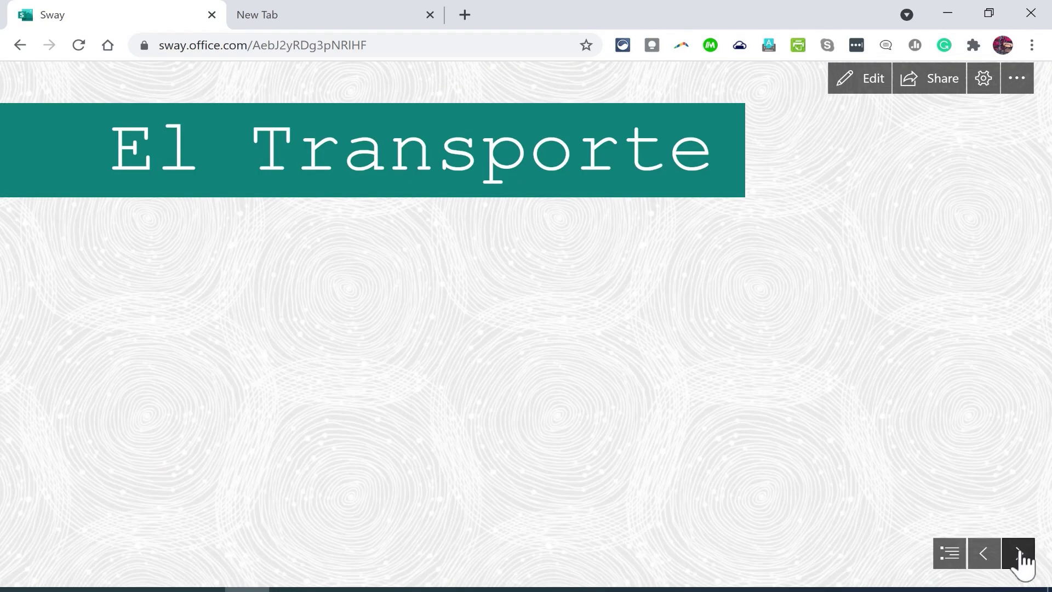
left_click(1021, 563)
left_click(1020, 563)
left_click(1020, 562)
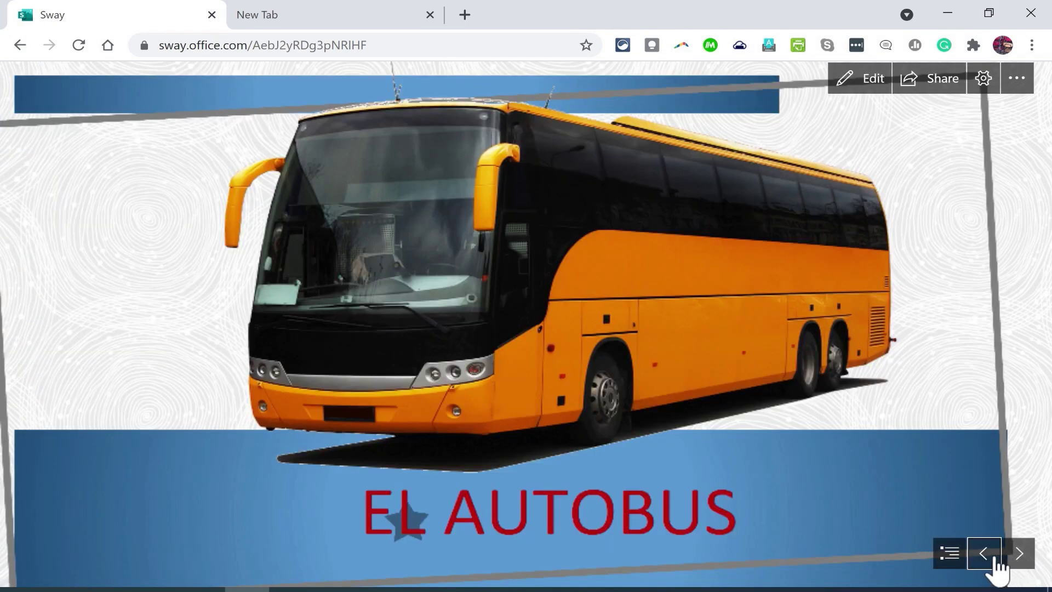
left_click(998, 560)
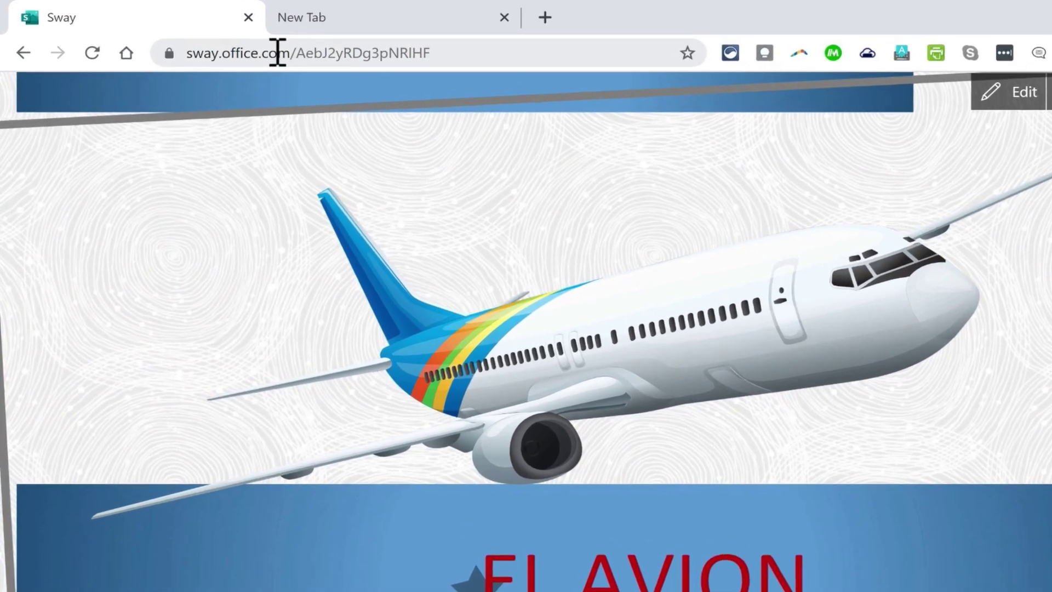
left_click(237, 45)
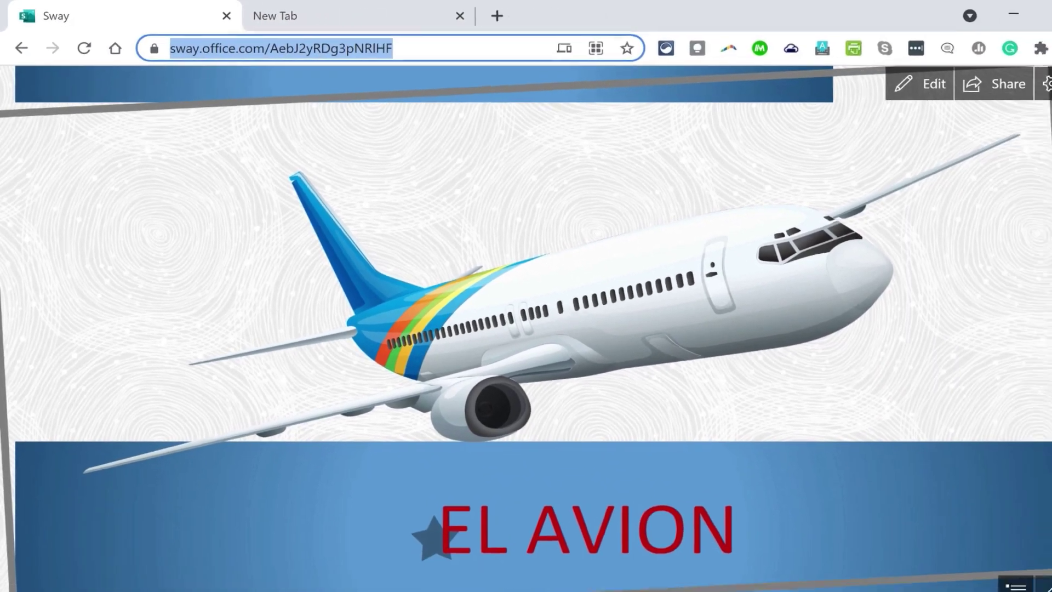
left_click(987, 554)
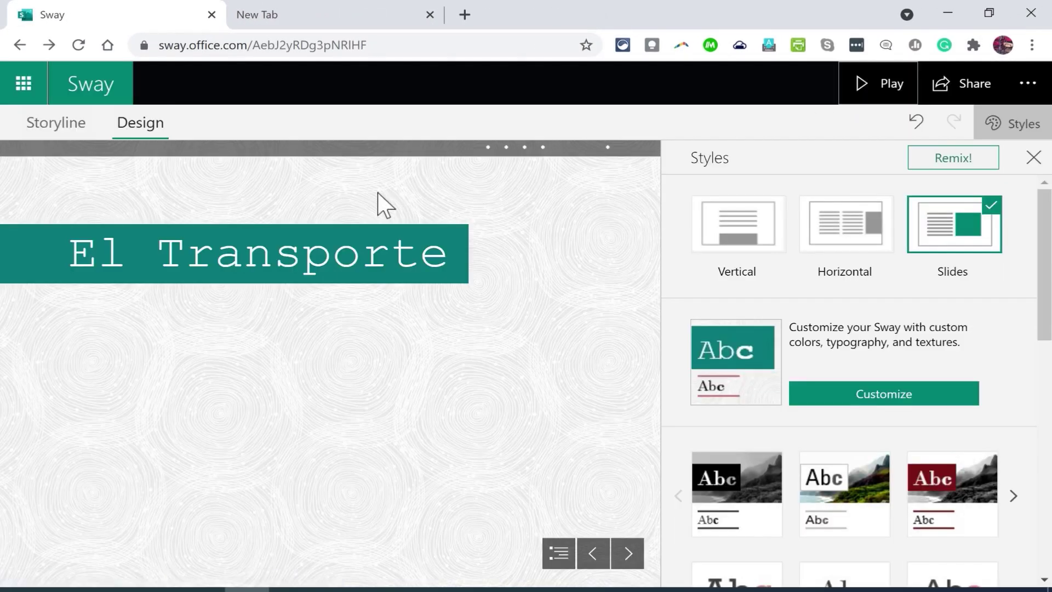
Exit the editor to the My Sways page, where El Transporte is now listed first
left_click(90, 85)
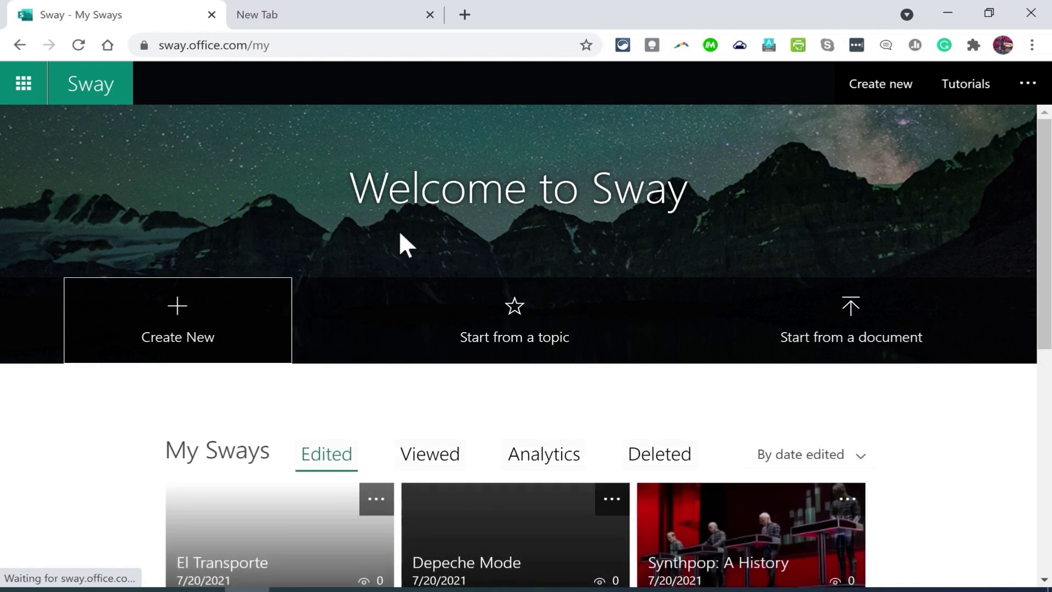